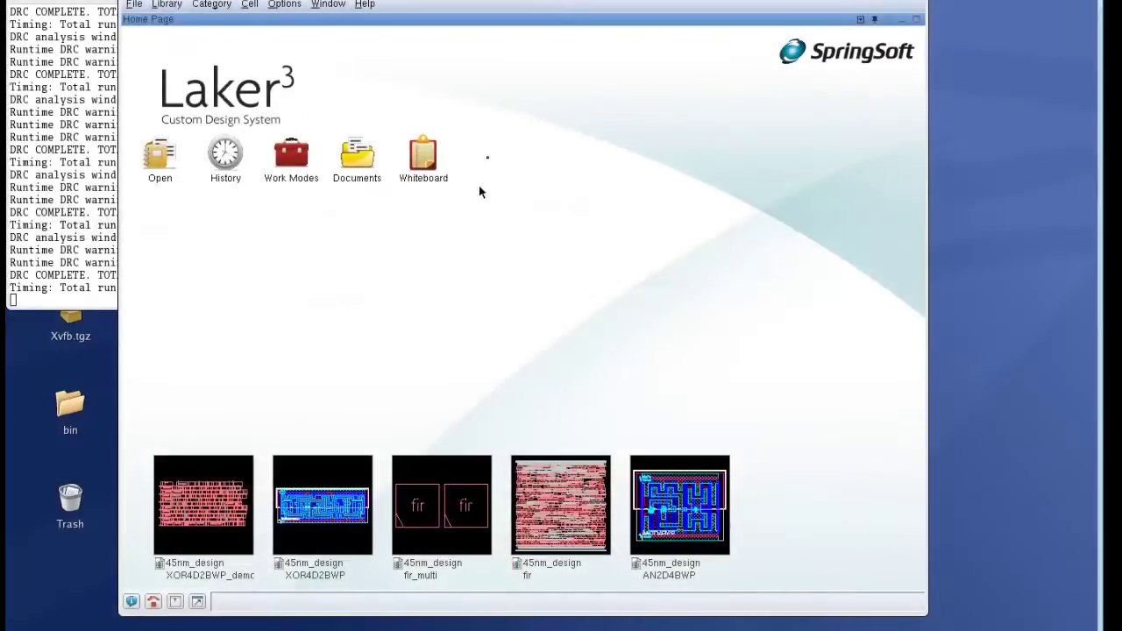
Open the XOR4D2BWP_demo layout from the 45nm_design library thumbnail
{"action": "left_click", "coordinate": [216, 498]}
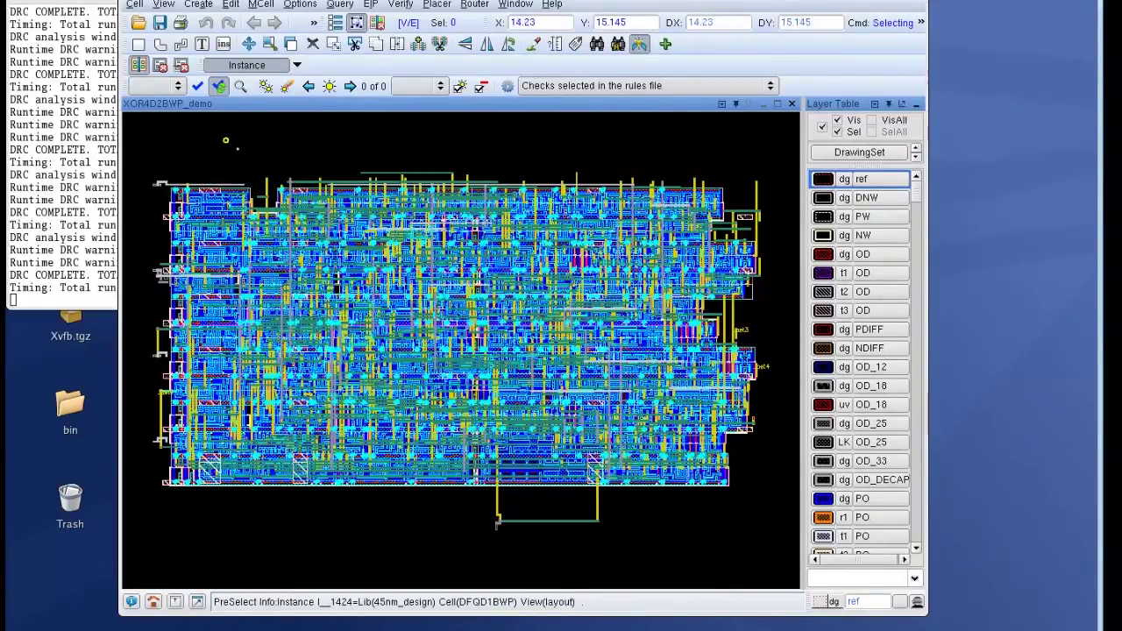
Run Calibre RealTime DRC and zoom to the first of 3 violations, M4.S.1 (Space >= 0.07)
{"action": "left_click", "coordinate": [197, 87]}
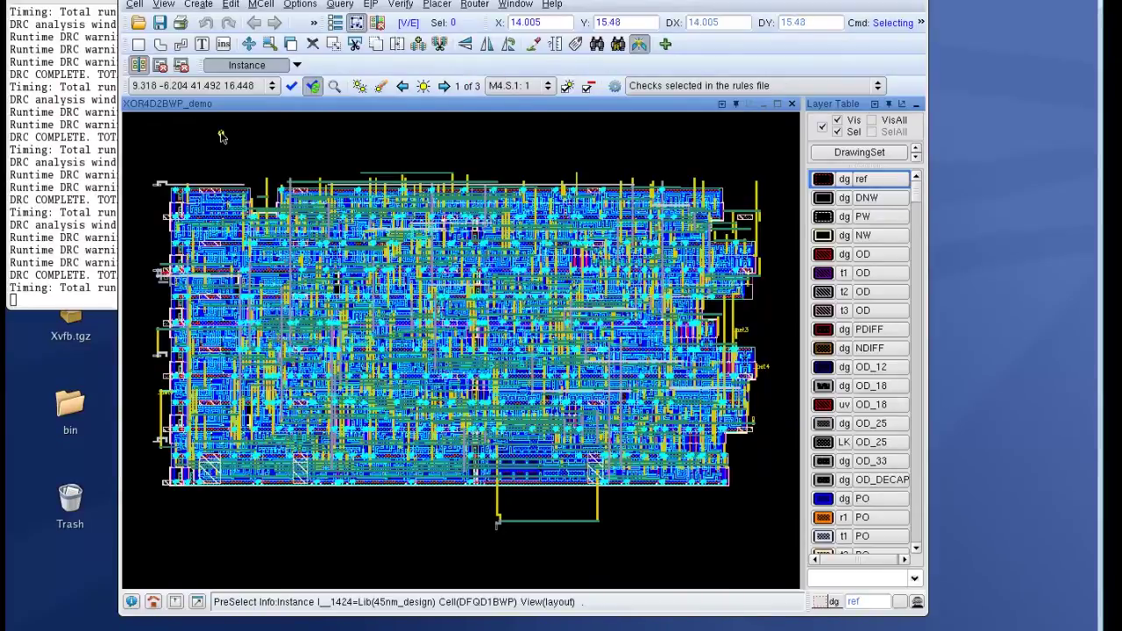
{"action": "left_click", "coordinate": [545, 85]}
{"action": "left_click", "coordinate": [423, 87]}
{"action": "left_click", "coordinate": [422, 87]}
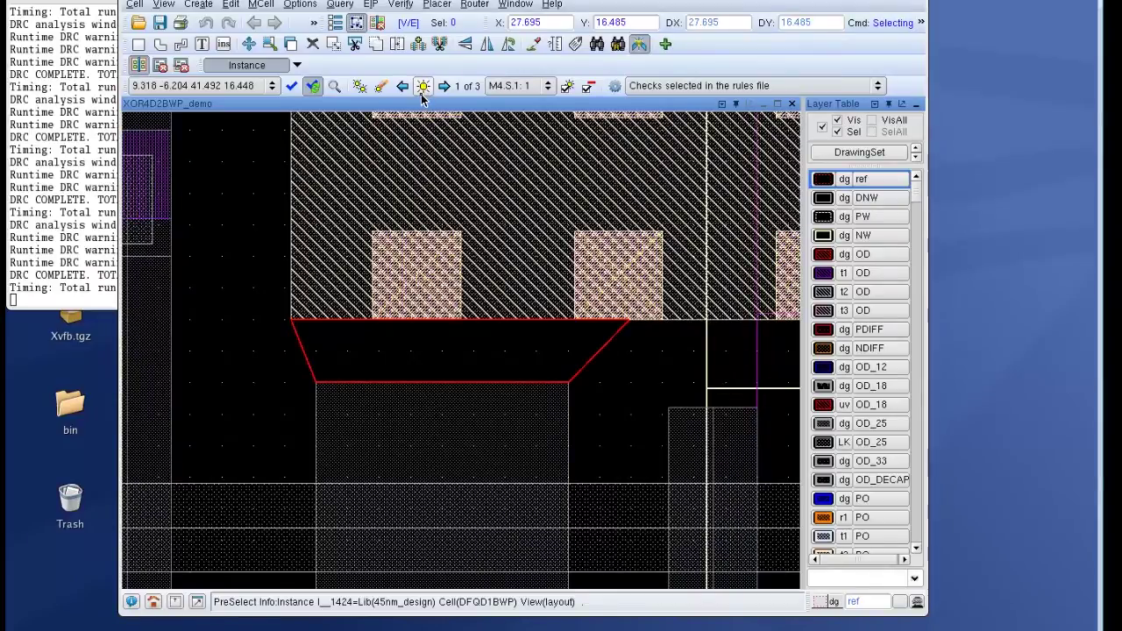
{"action": "mouse_move", "coordinate": [469, 348]}
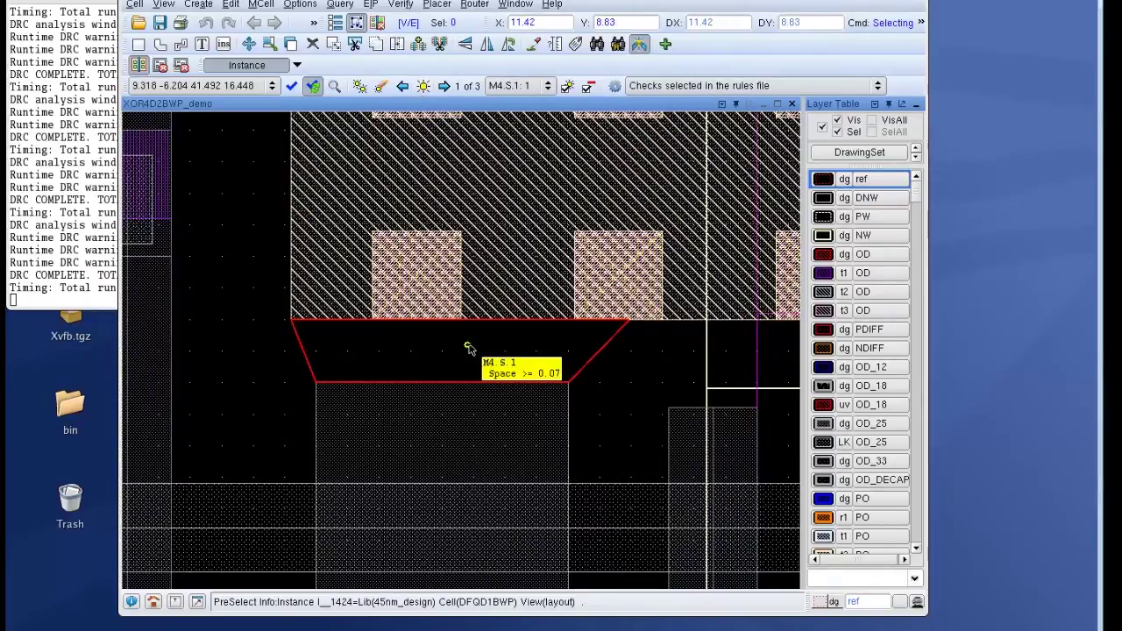
{"action": "scroll", "coordinate": [469, 348], "scroll_direction": "down", "scroll_amount": 1}
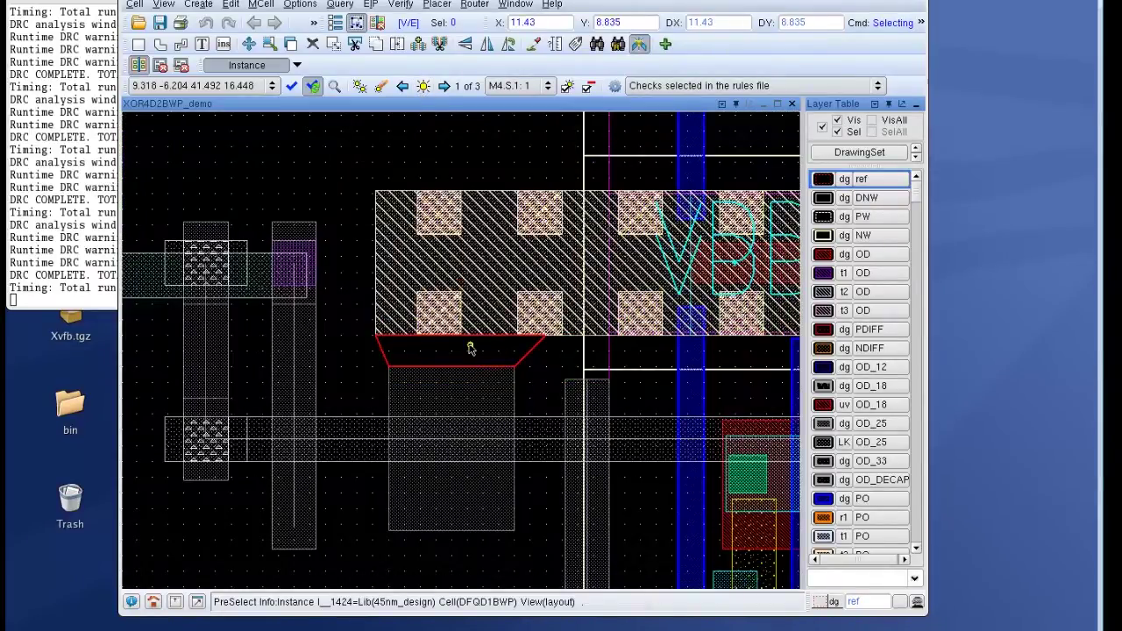
{"action": "scroll", "coordinate": [466, 347], "scroll_direction": "down", "scroll_amount": 1}
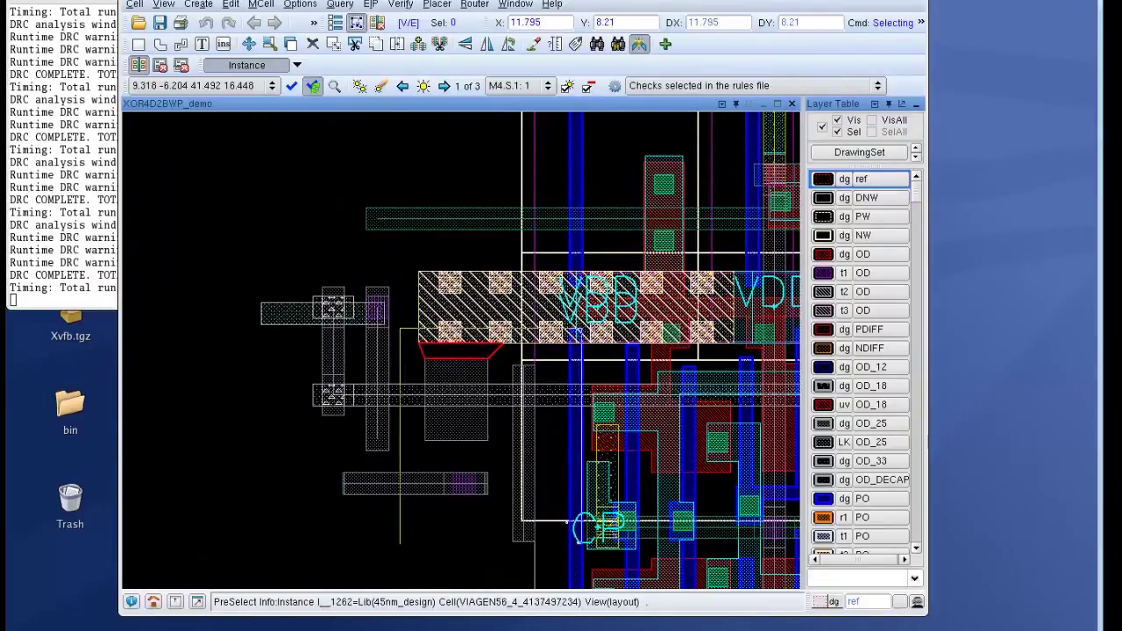
{"action": "scroll", "coordinate": [579, 570], "scroll_direction": "up", "scroll_amount": 1}
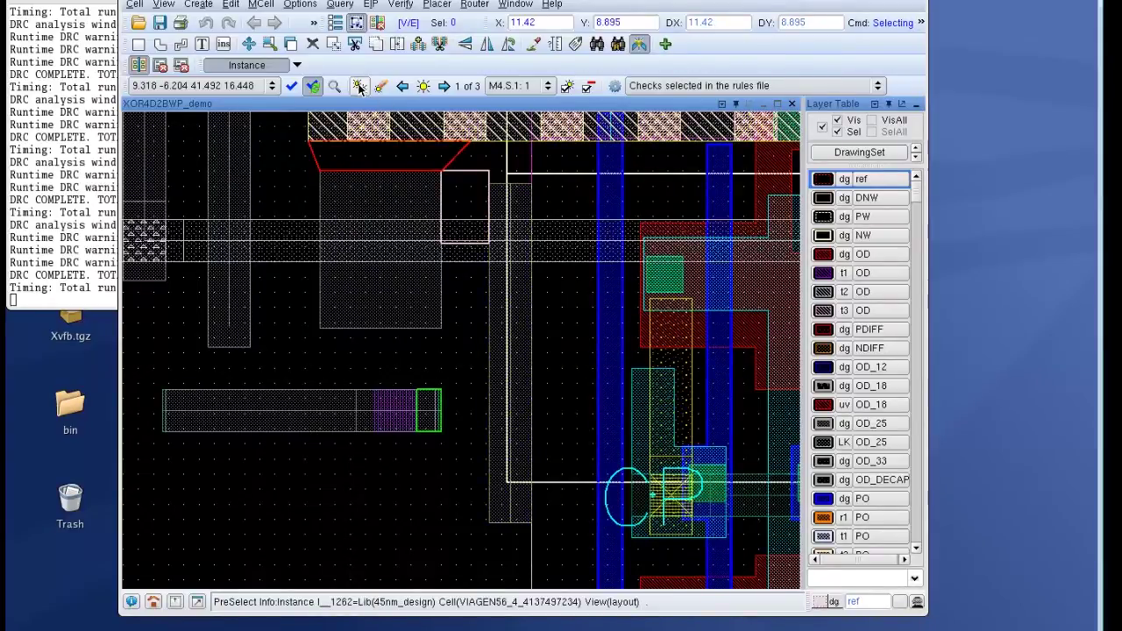
Read the M4.S.5 and M4.S.5.1 marker tooltips and cycle the layer table's layer set
{"action": "mouse_move", "coordinate": [457, 200]}
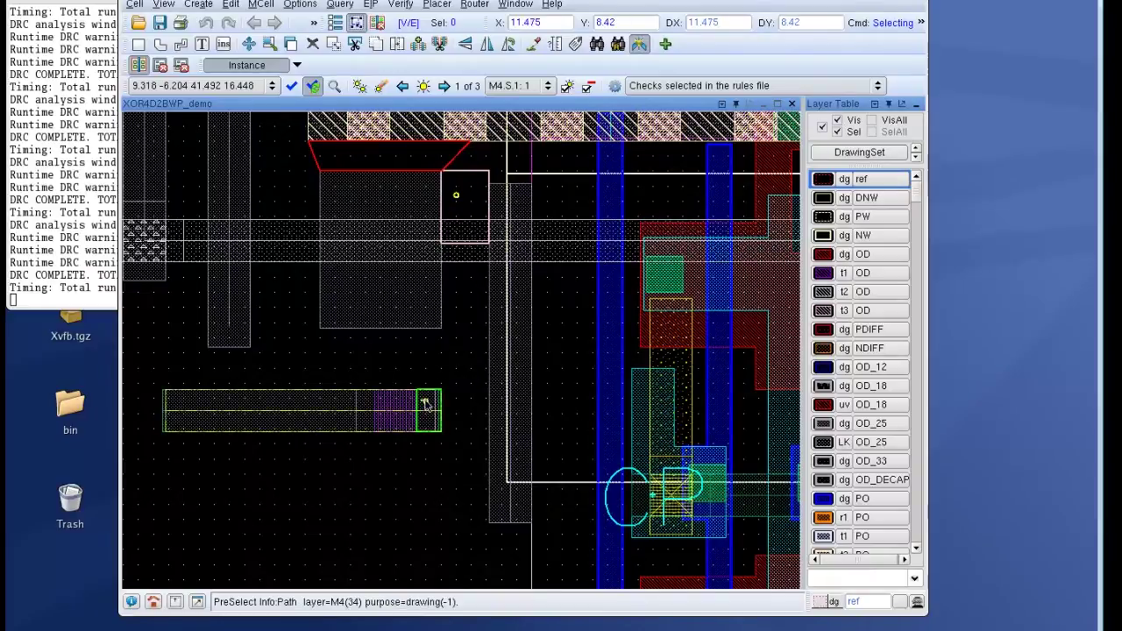
{"action": "mouse_move", "coordinate": [428, 403]}
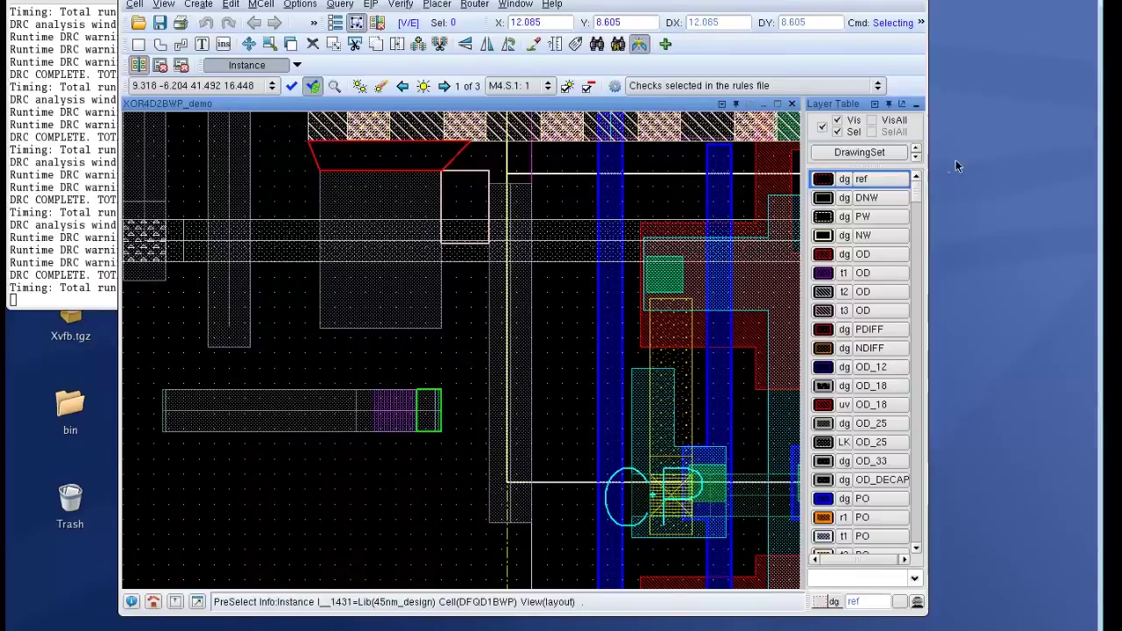
{"action": "left_click", "coordinate": [916, 156]}
Load the DesignSet layers, hiding everything except the M4 layer
{"action": "left_click", "coordinate": [916, 156]}
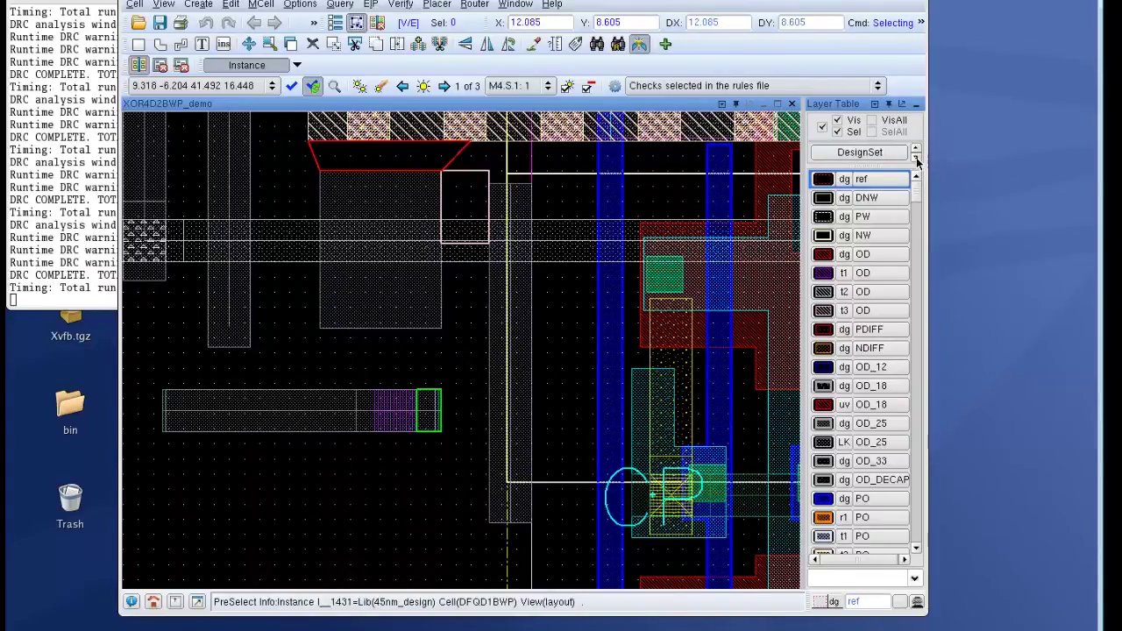
{"action": "left_click", "coordinate": [878, 153]}
{"action": "left_click", "coordinate": [824, 129]}
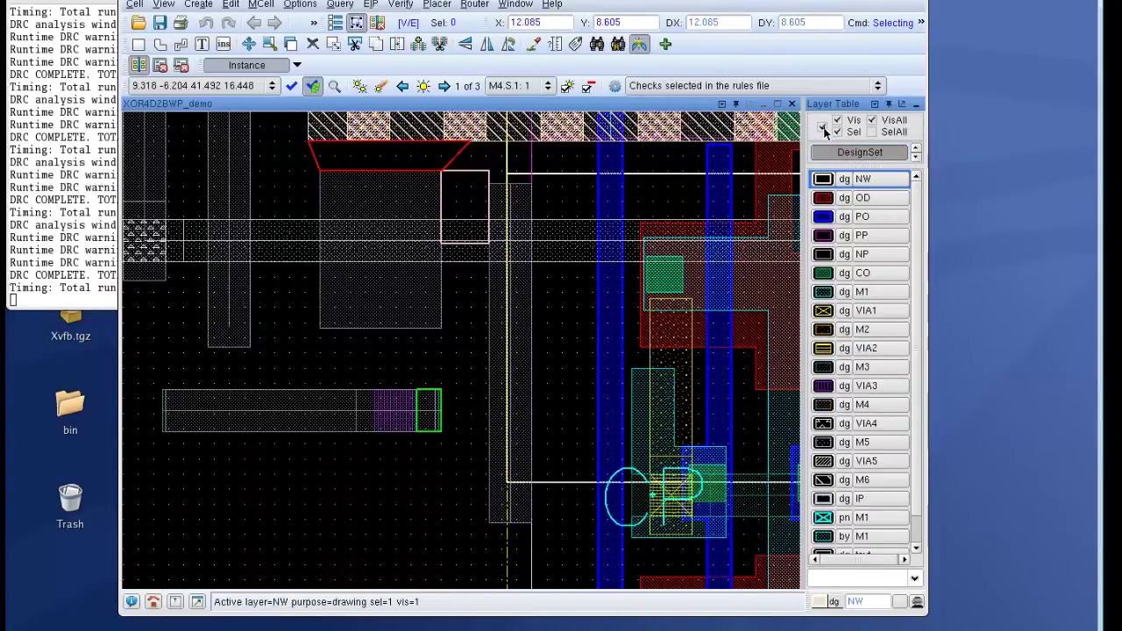
{"action": "left_click", "coordinate": [864, 406]}
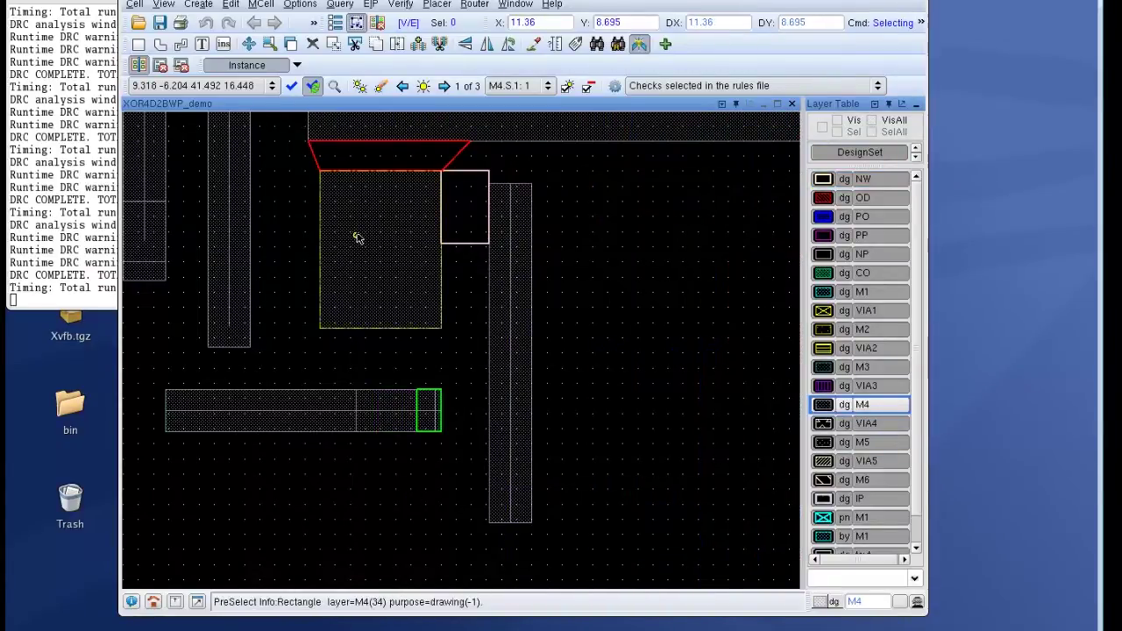
Stretch the M4 rectangle's top edge down to clear the M4.S.1 spacing error
{"action": "key", "text": "s"}
{"action": "left_click", "coordinate": [379, 172]}
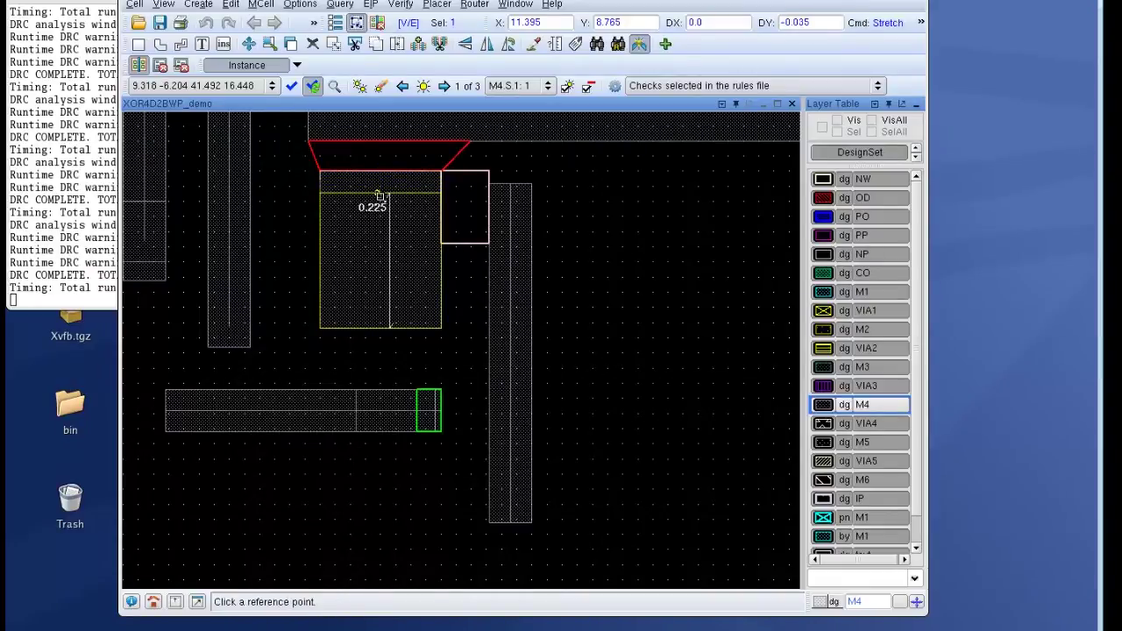
{"action": "left_click", "coordinate": [379, 195]}
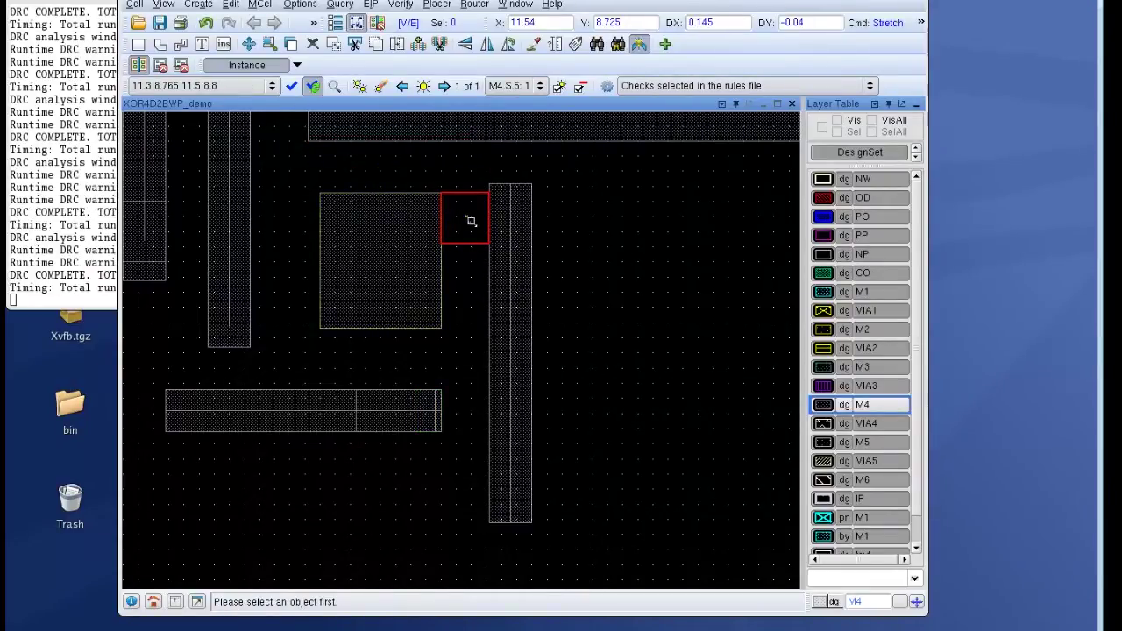
{"action": "key", "text": "Escape"}
{"action": "mouse_move", "coordinate": [468, 221]}
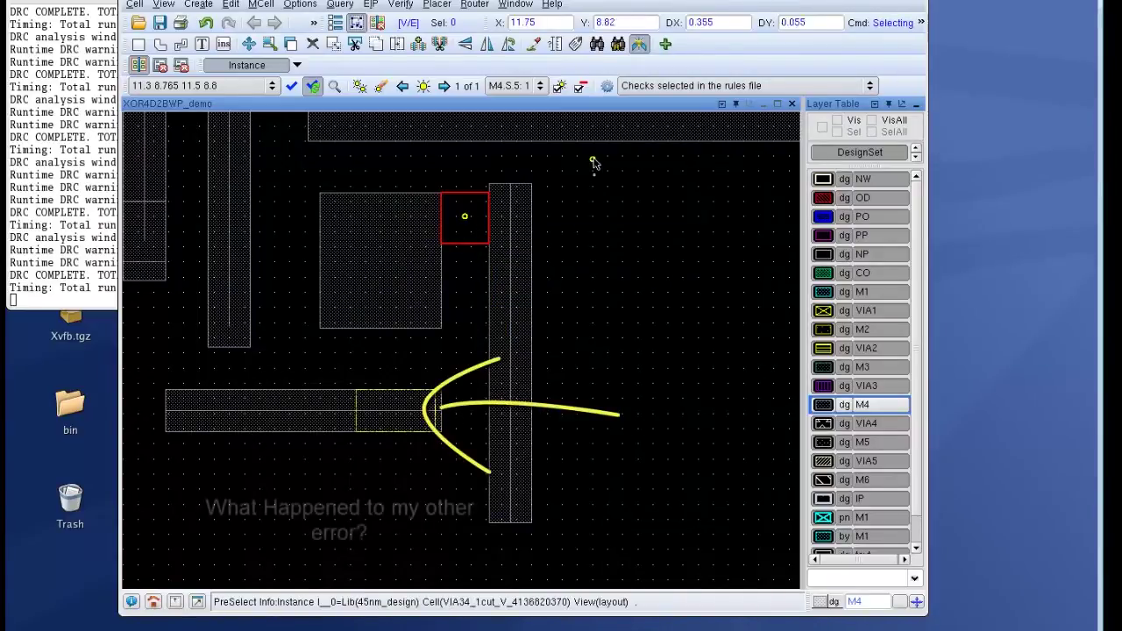
{"action": "left_click", "coordinate": [607, 87]}
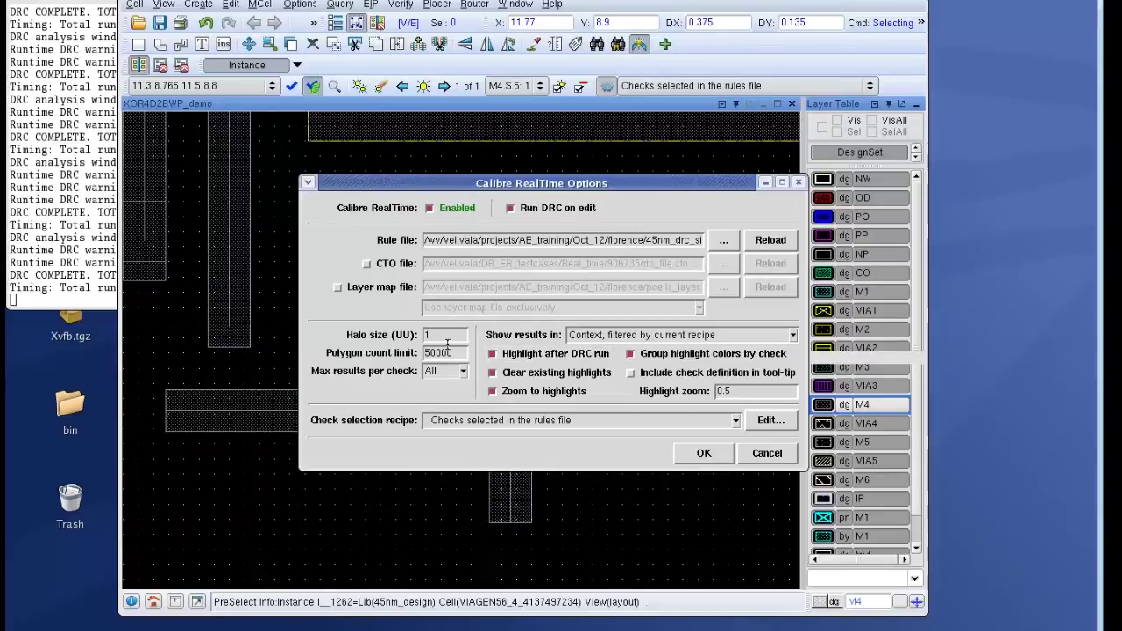
Show results for 'Whole cell, filtered by current recipe', then delete the vertical M4 path
{"action": "left_click", "coordinate": [794, 335]}
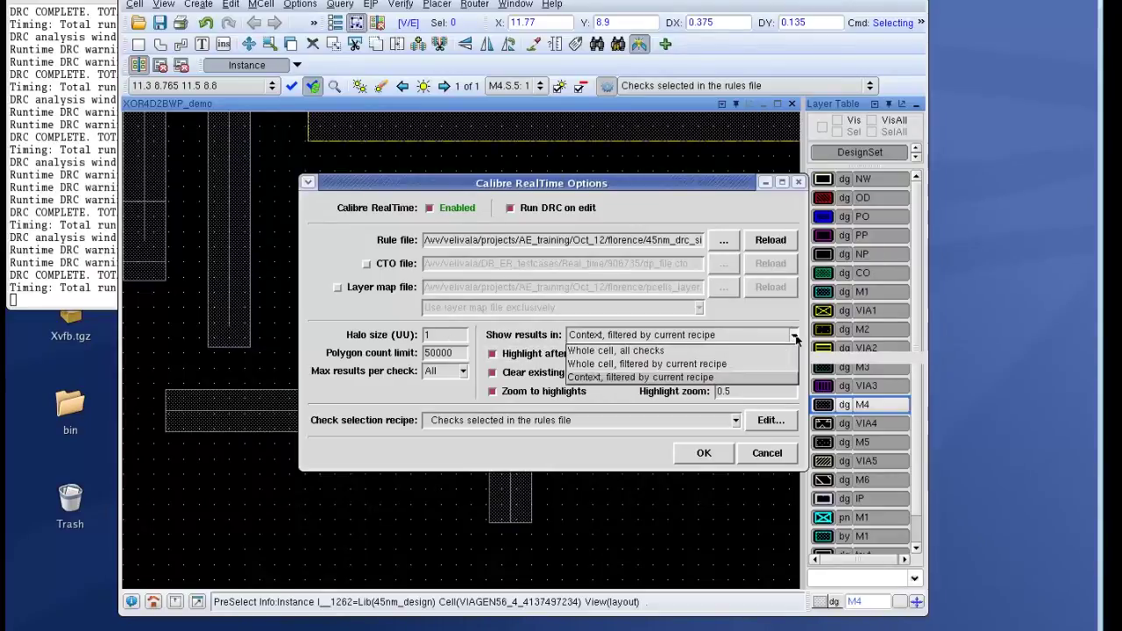
{"action": "left_click", "coordinate": [666, 364]}
{"action": "left_click", "coordinate": [704, 453]}
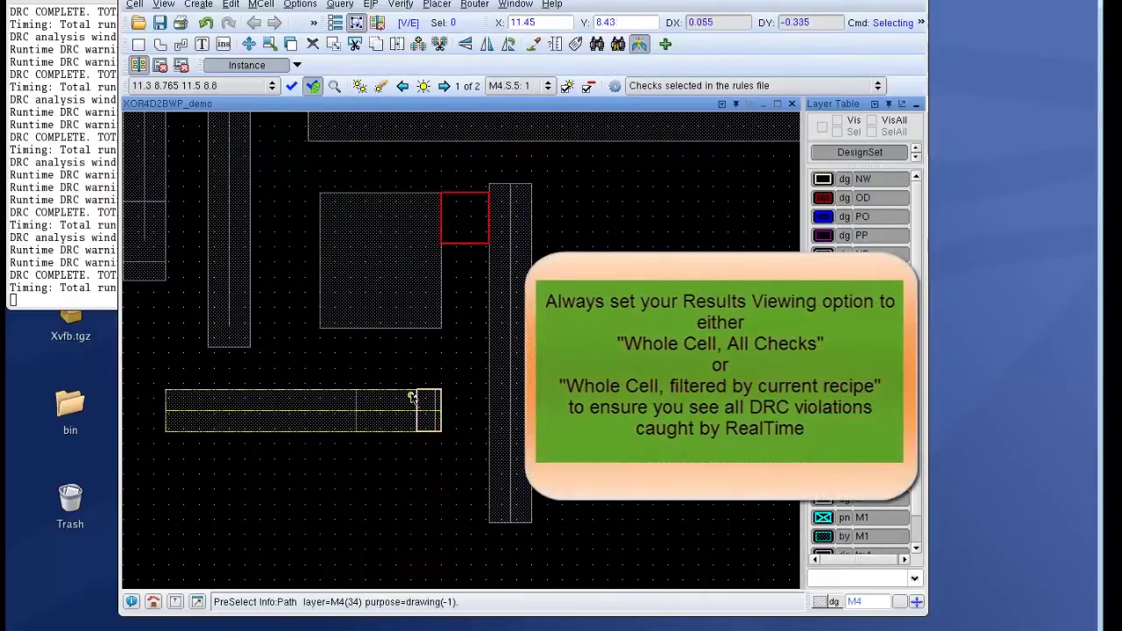
{"action": "left_click", "coordinate": [495, 306]}
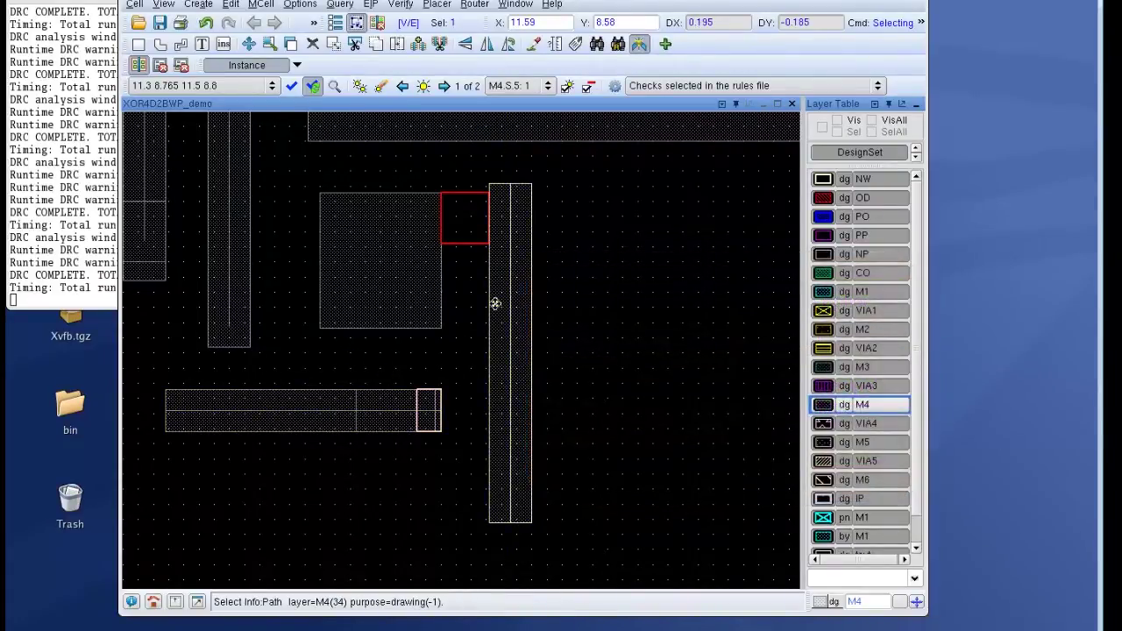
{"action": "key", "text": "Delete"}
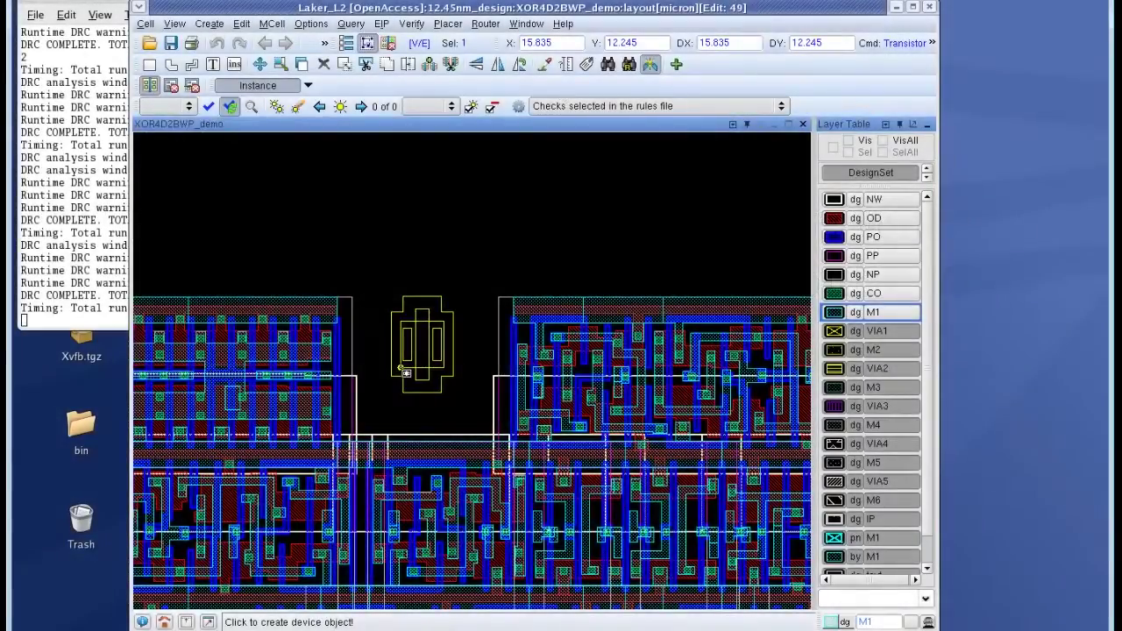
Place a new NMOS transistor in the empty gap, triggering 10 reported violations
{"action": "left_click", "coordinate": [406, 373]}
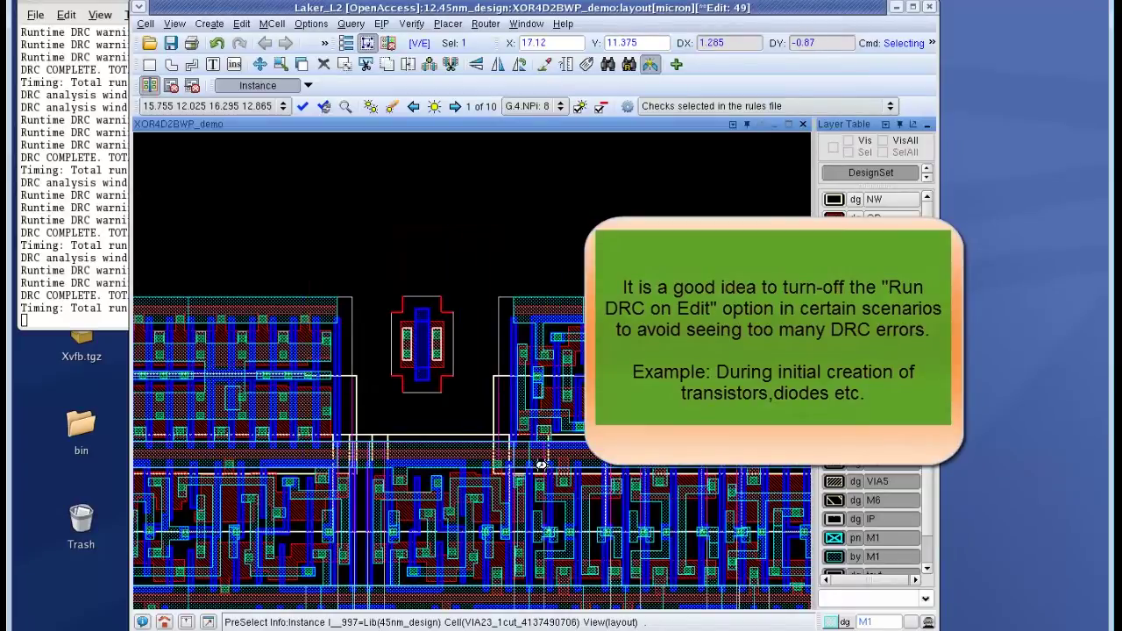
Stretch the transistor's device outline from its corner
{"action": "scroll", "coordinate": [507, 316], "scroll_direction": "up", "scroll_amount": 2}
{"action": "key", "text": "s"}
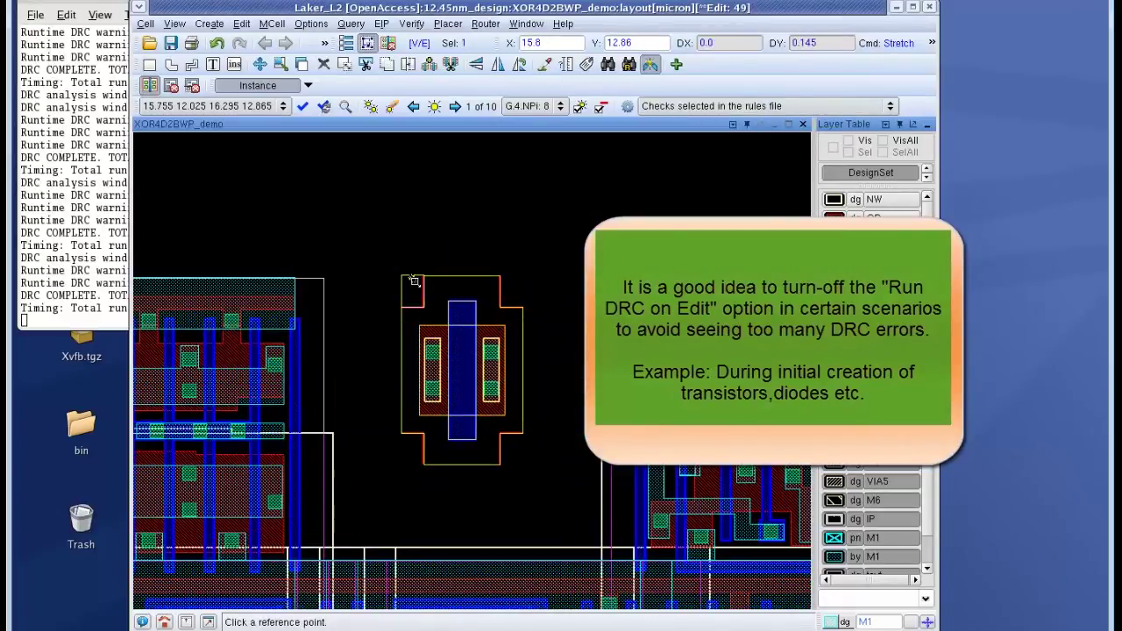
{"action": "left_click", "coordinate": [515, 287]}
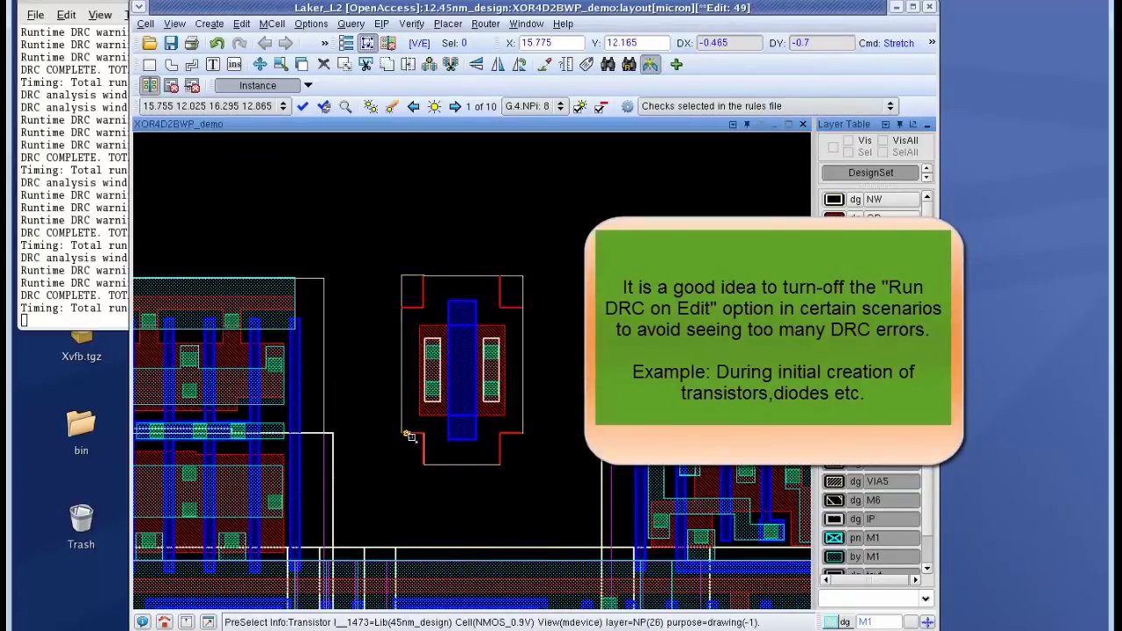
{"action": "left_click", "coordinate": [562, 471]}
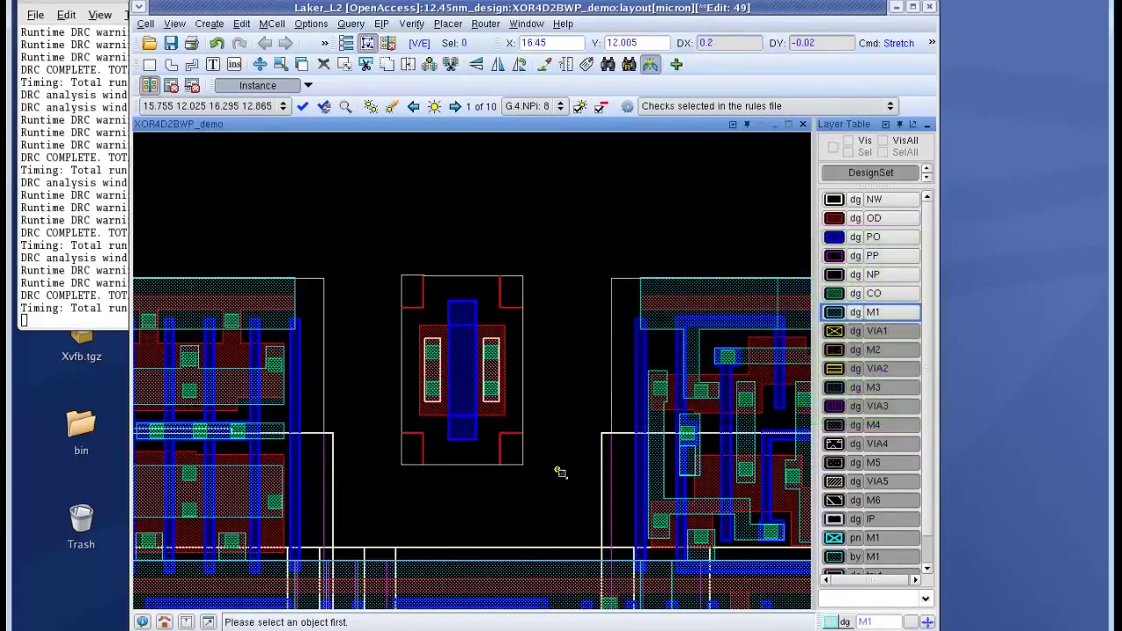
Draw an M1 path along the left diffusion and copy it onto the right diffusion
{"action": "scroll", "coordinate": [561, 470], "scroll_direction": "up", "scroll_amount": 1}
{"action": "key", "text": "p"}
{"action": "left_click", "coordinate": [481, 250]}
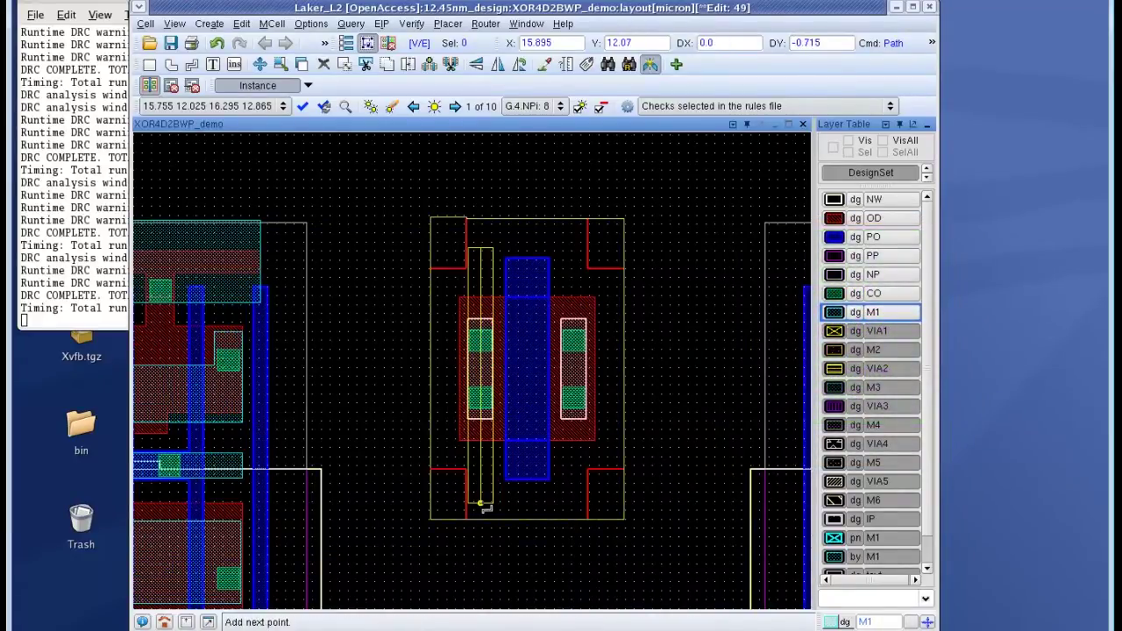
{"action": "double_click", "coordinate": [480, 472]}
{"action": "key", "text": "c"}
{"action": "left_click", "coordinate": [481, 320]}
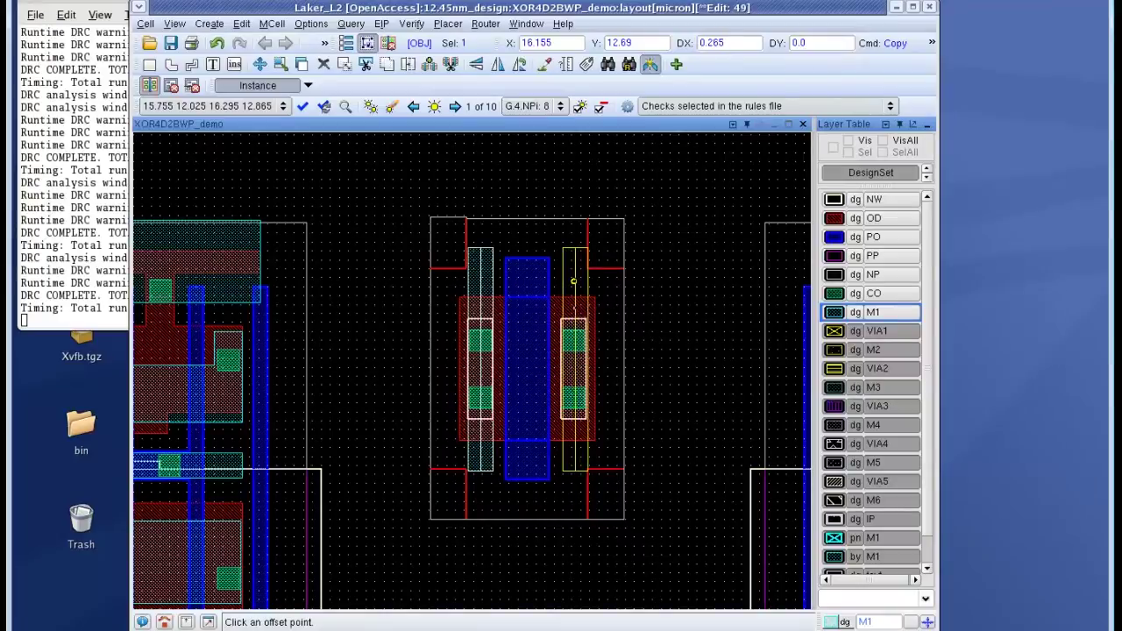
{"action": "left_click", "coordinate": [574, 314]}
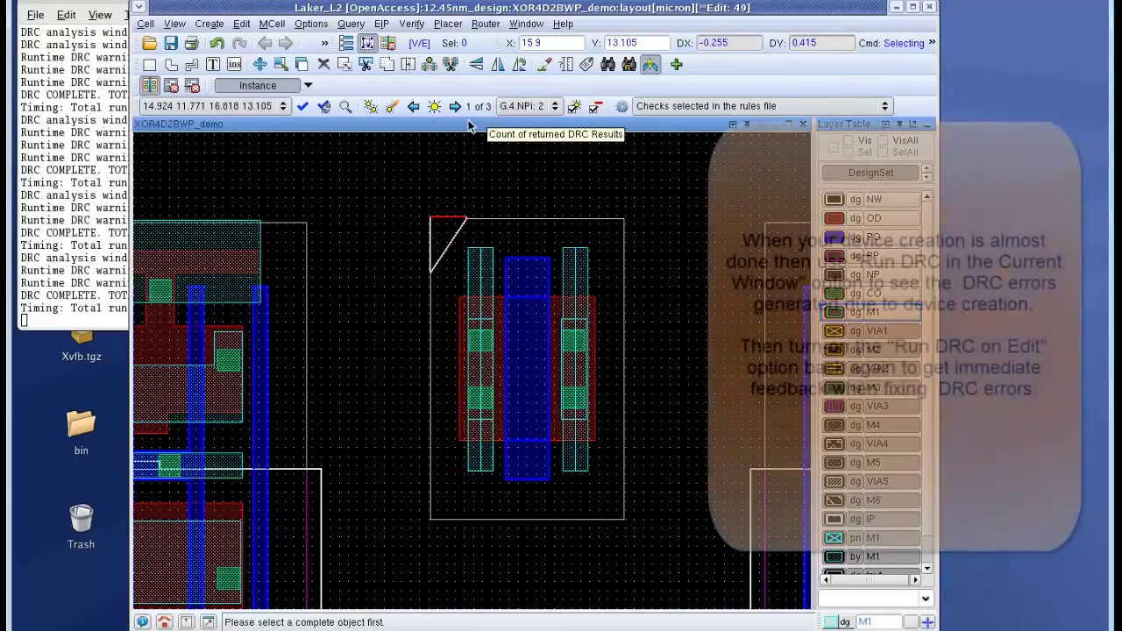
Enable Run DRC on Edit and stretch away the slanted notch on the outline's top edge
{"action": "left_click", "coordinate": [328, 110]}
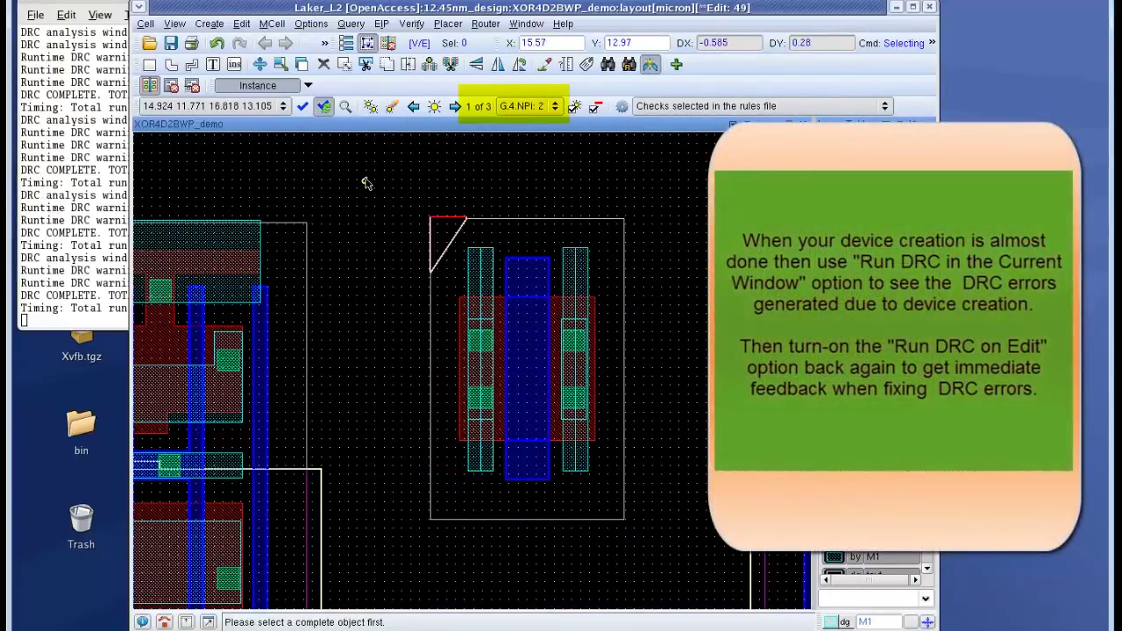
{"action": "left_click_drag", "start_coordinate": [366, 179], "coordinate": [654, 443]}
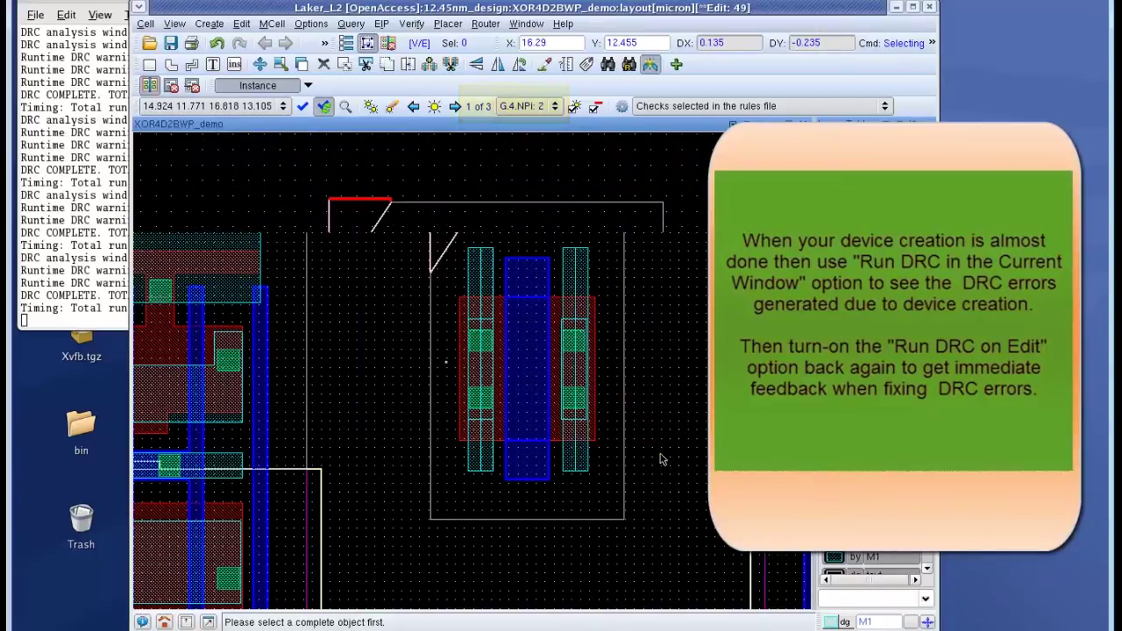
{"action": "key", "text": "s"}
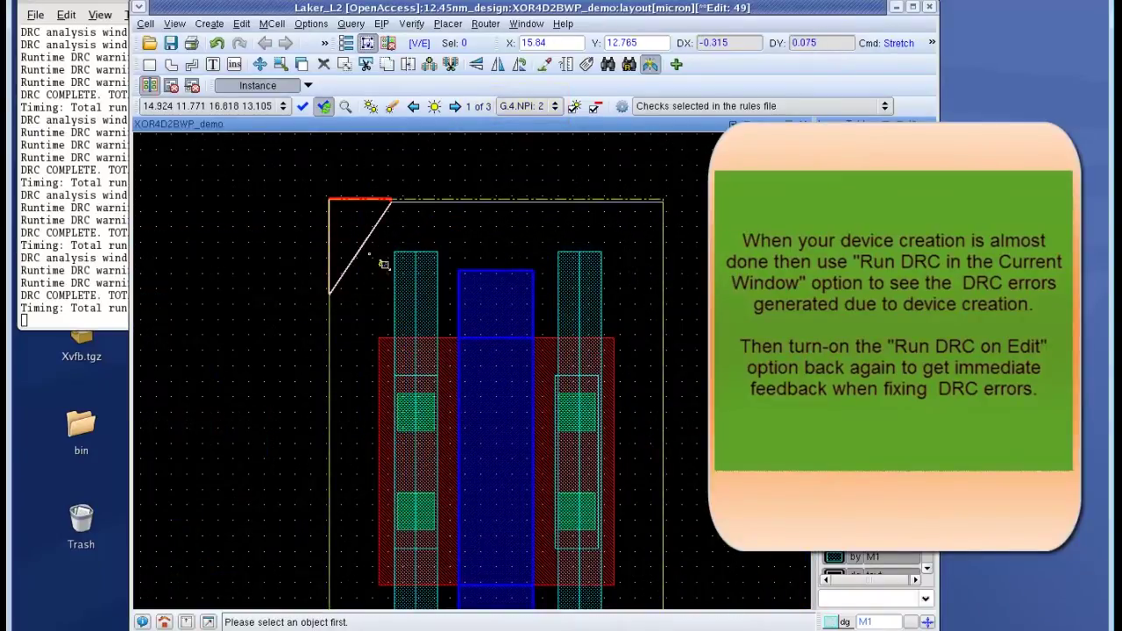
{"action": "left_click", "coordinate": [366, 203]}
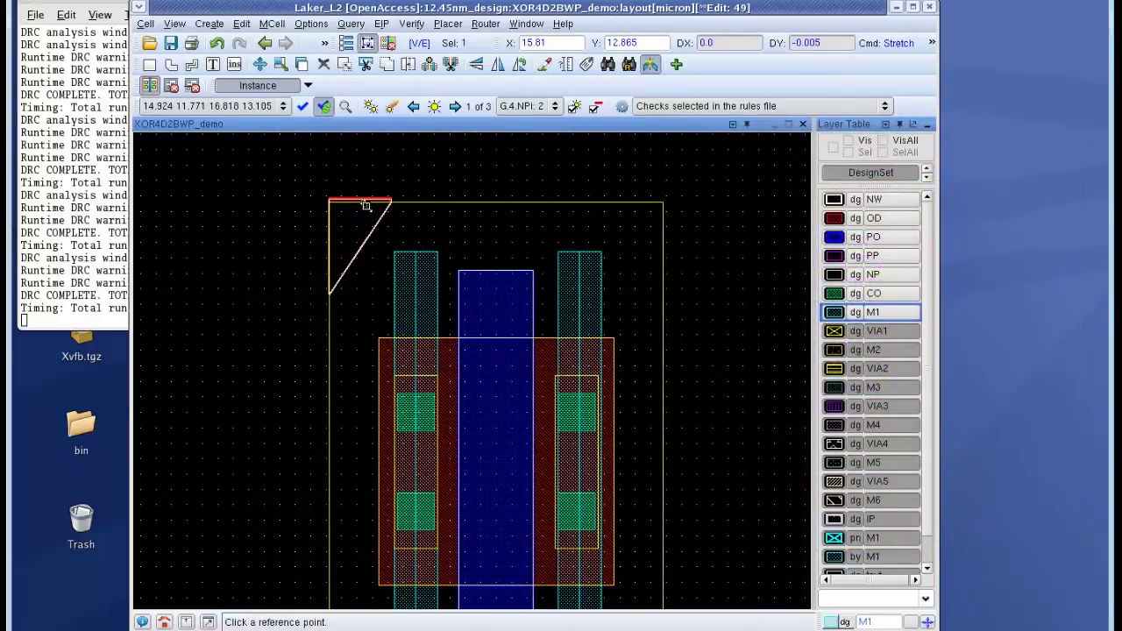
{"action": "left_click", "coordinate": [365, 206]}
{"action": "left_click", "coordinate": [376, 220]}
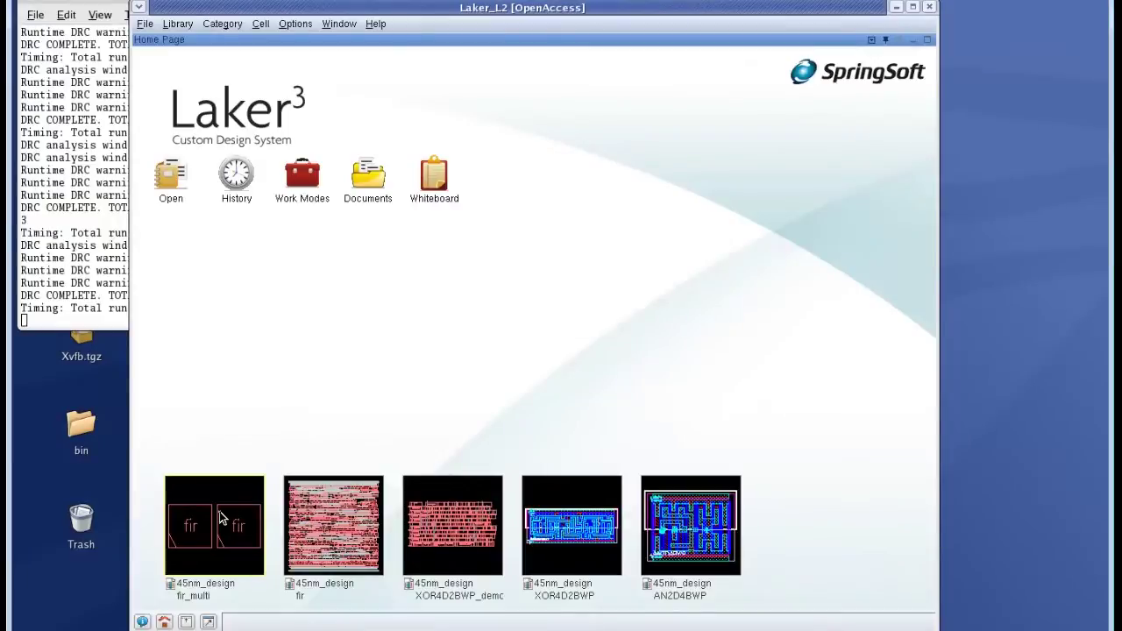
Open fir_multi with full hierarchy and decline DRC of 315,754 polygons over the 50,000 limit
{"action": "double_click", "coordinate": [221, 518]}
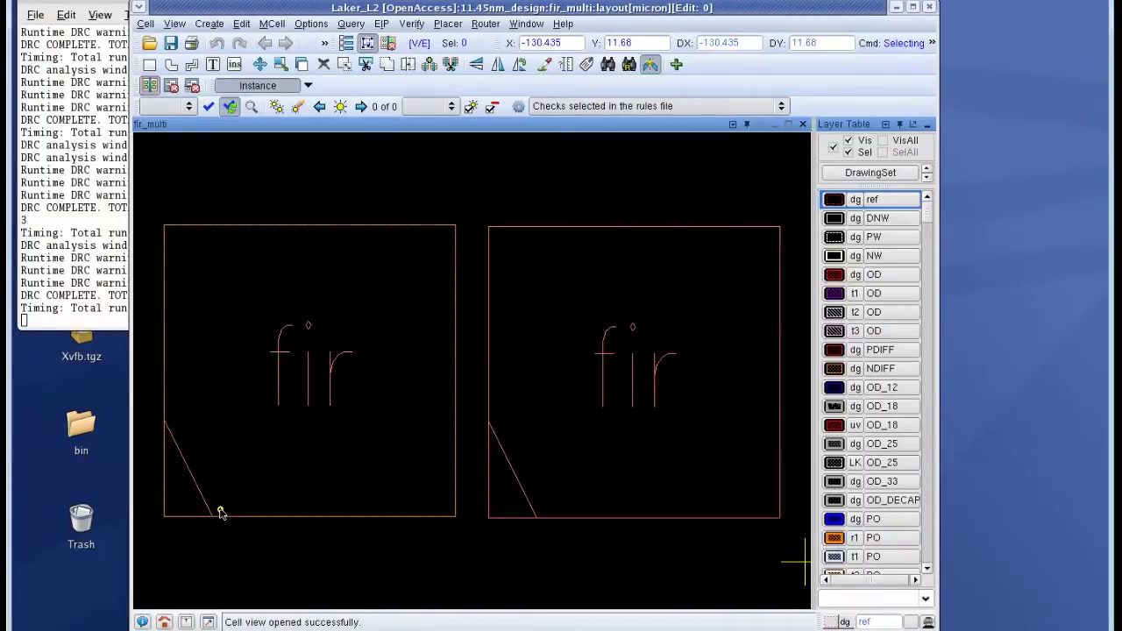
{"action": "key", "text": "shift+f"}
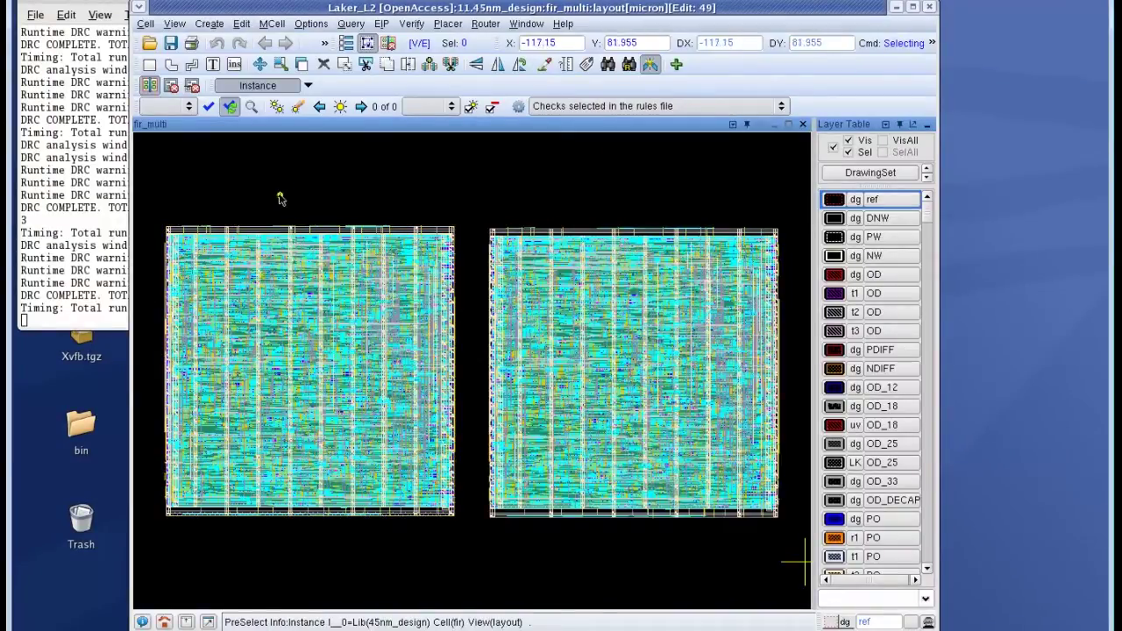
{"action": "left_click", "coordinate": [208, 107]}
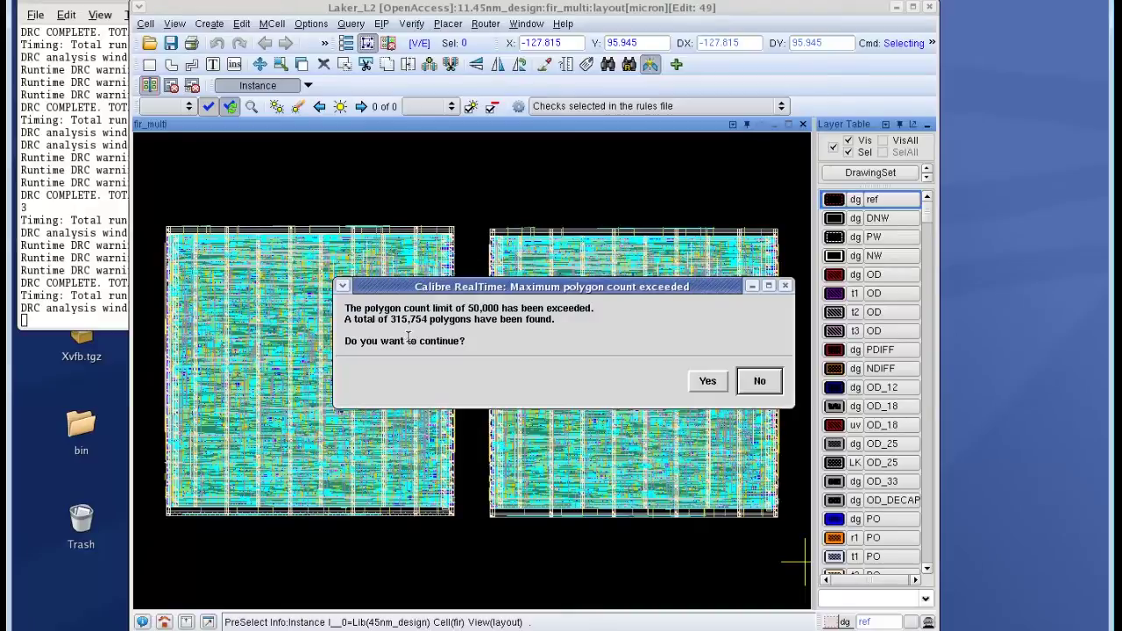
{"action": "left_click", "coordinate": [760, 383]}
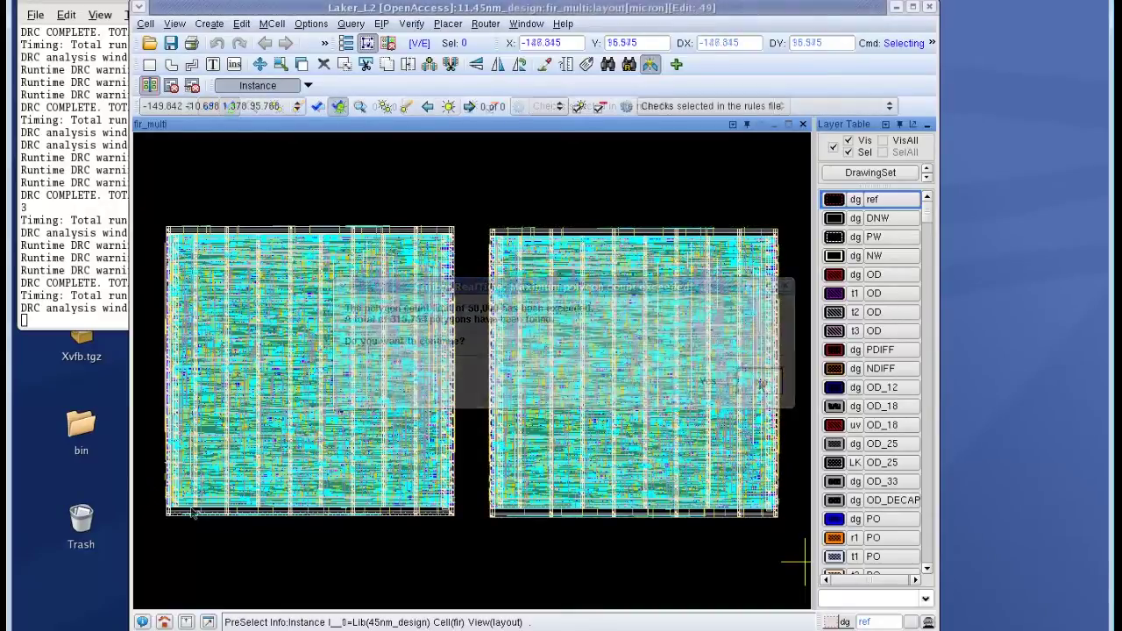
Run DRC on the zoomed-in lower edge of the left block, then show only M5
{"action": "right_click_drag", "start_coordinate": [272, 541], "coordinate": [316, 548]}
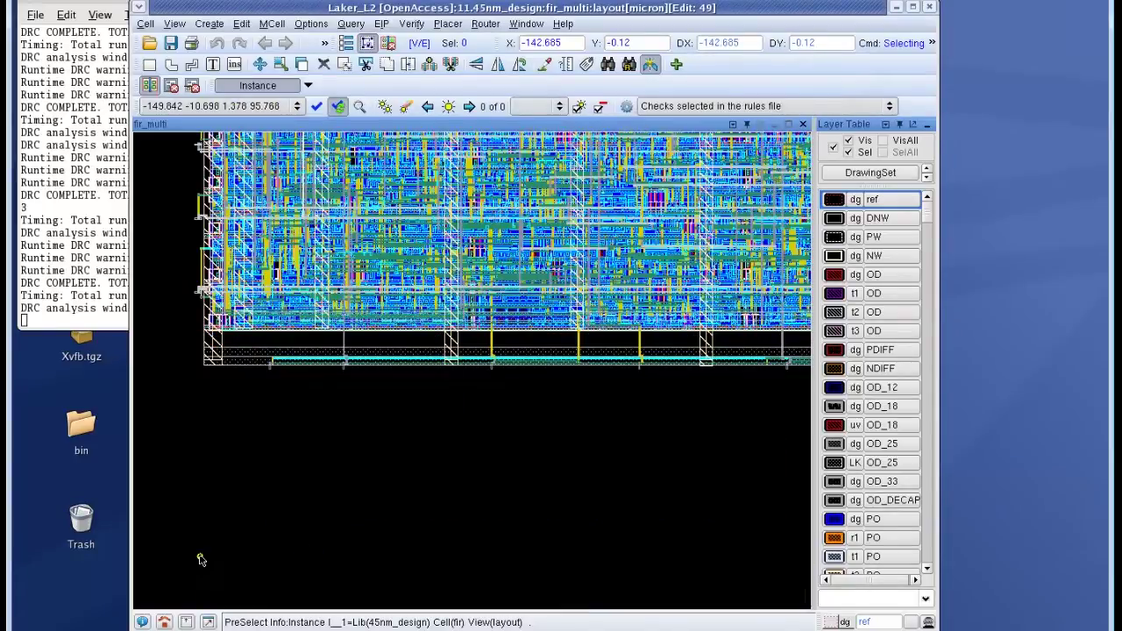
{"action": "left_click", "coordinate": [317, 106]}
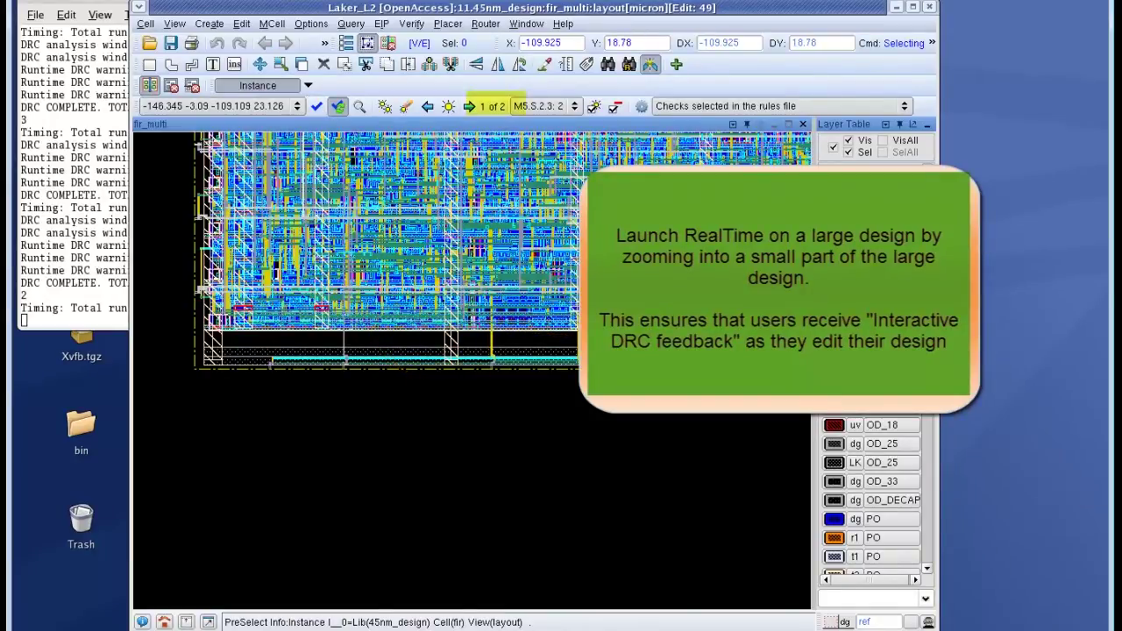
{"action": "left_click", "coordinate": [847, 160]}
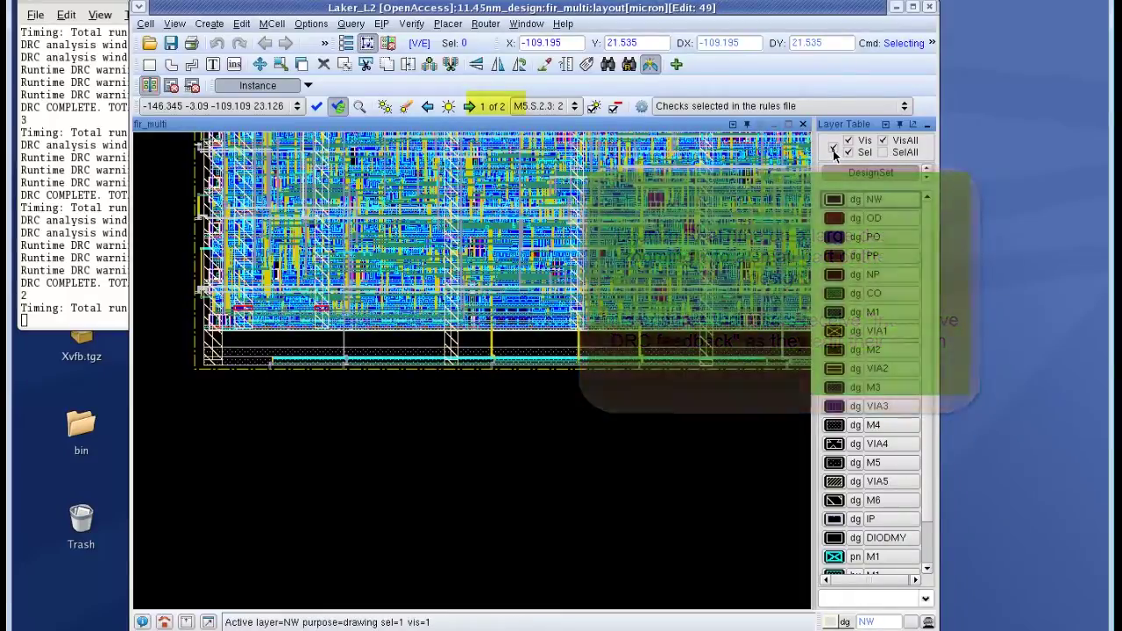
{"action": "left_click", "coordinate": [881, 463]}
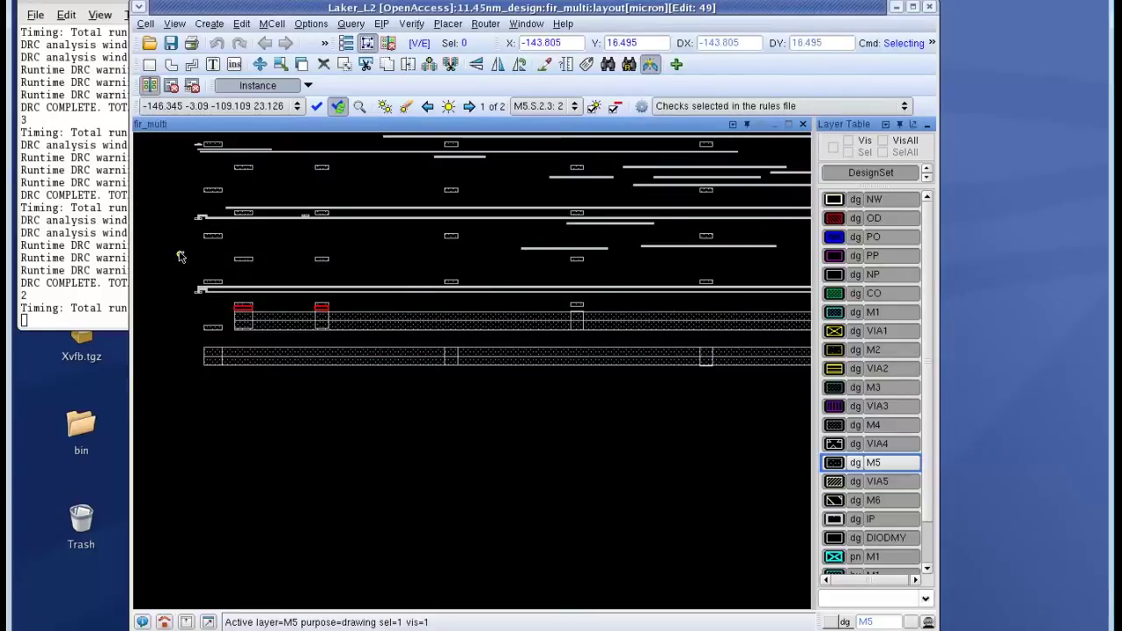
Zoom in on the M5.S.2.3 error markers and edit the fir instance in place
{"action": "left_click_drag", "start_coordinate": [183, 252], "coordinate": [365, 356]}
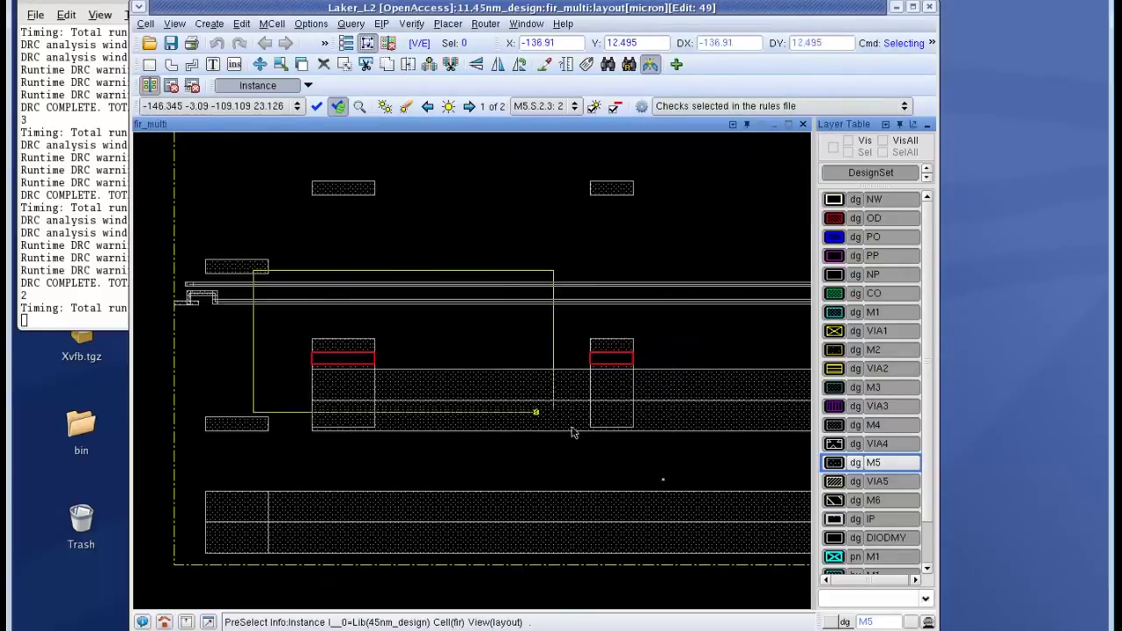
{"action": "scroll", "coordinate": [716, 525], "scroll_direction": "up", "scroll_amount": 1}
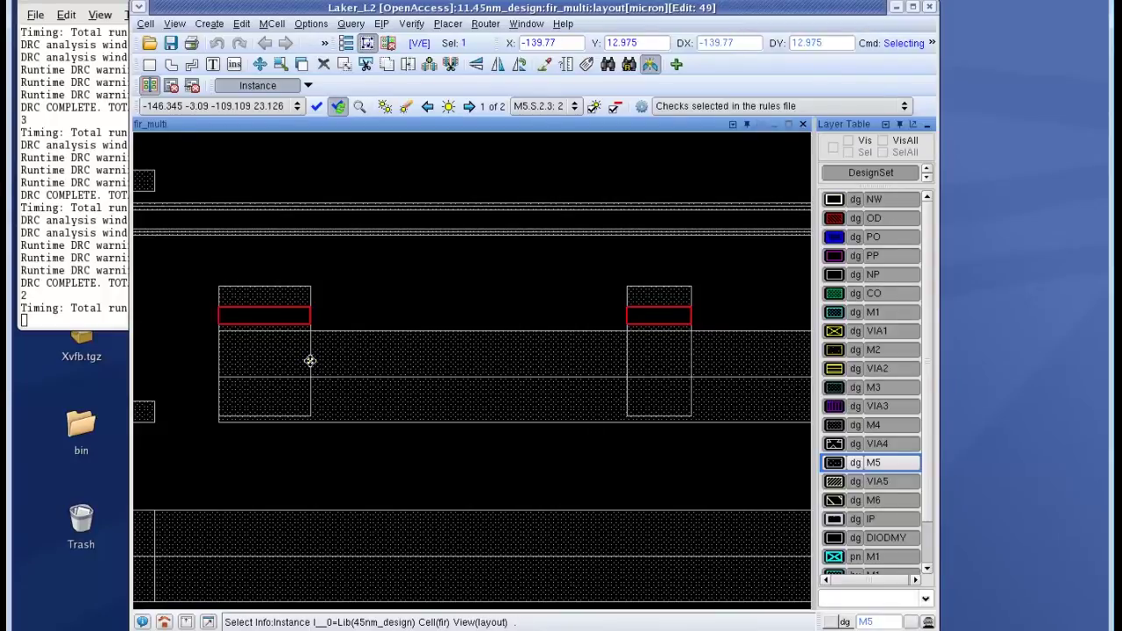
{"action": "key", "text": "x"}
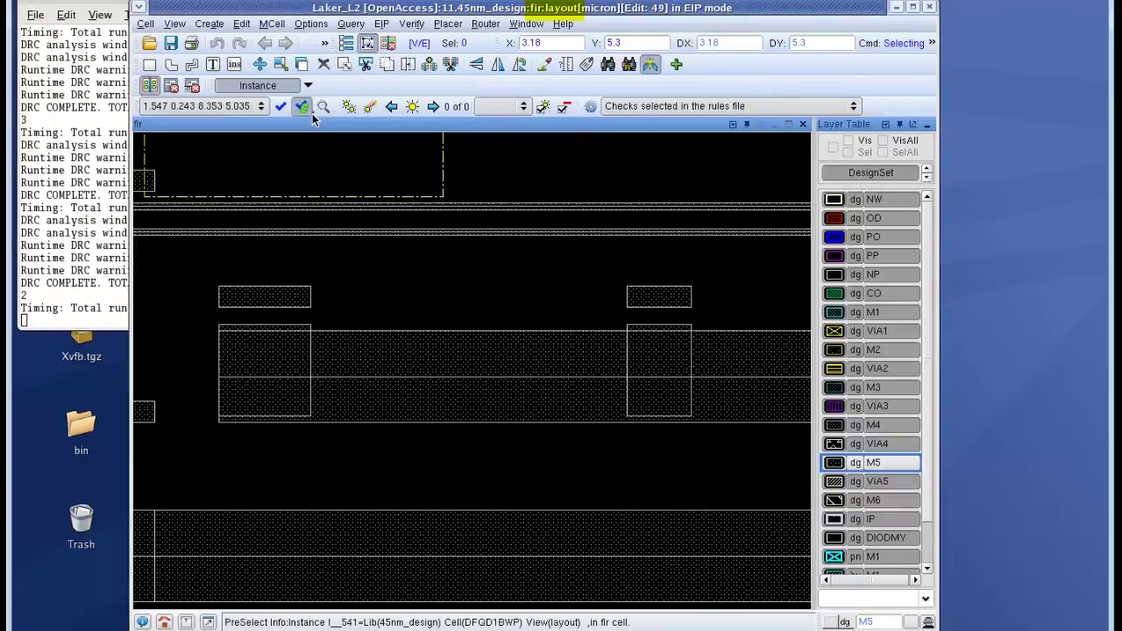
Rerun DRC in fir, stretch both flagged vias, and save the in-place edit
{"action": "left_click", "coordinate": [282, 106]}
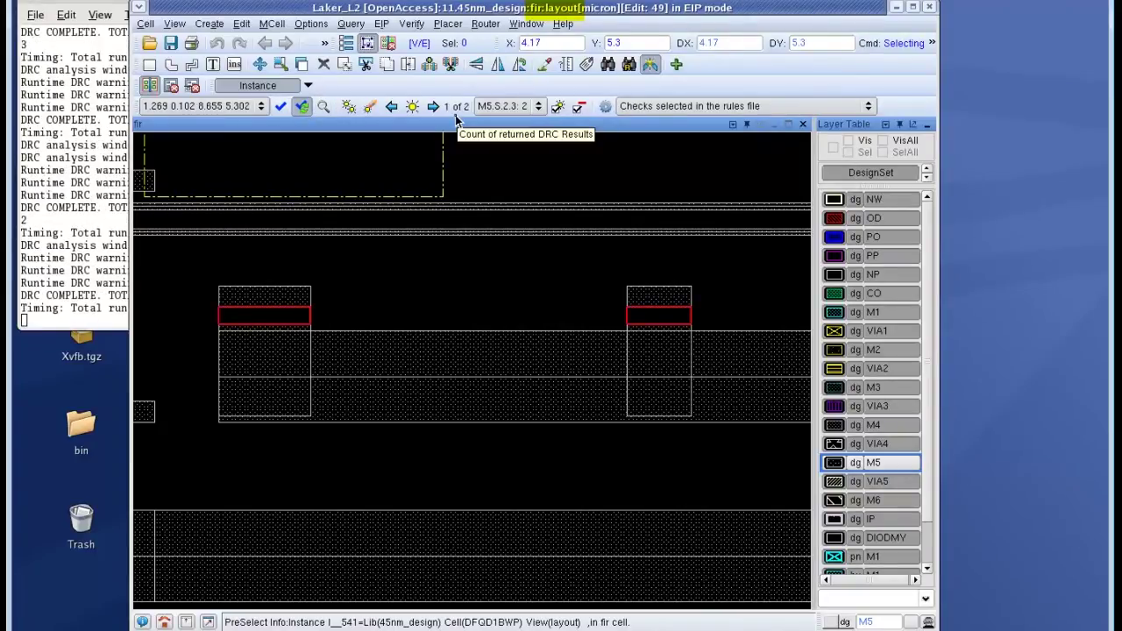
{"action": "left_click", "coordinate": [310, 354]}
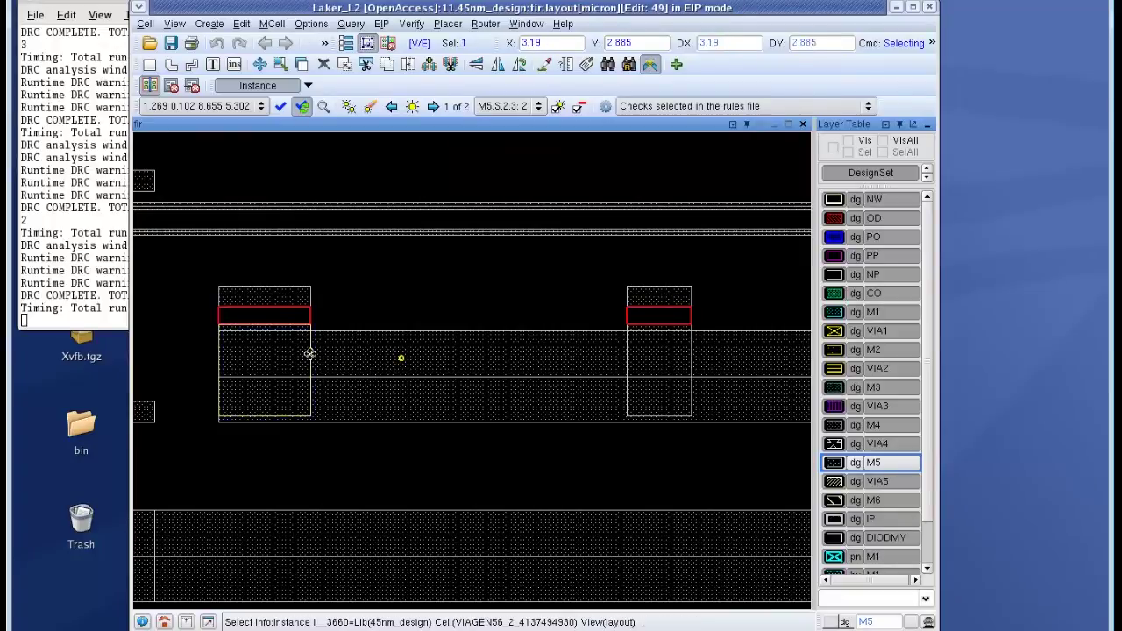
{"action": "left_click", "coordinate": [691, 359], "text": "shift"}
{"action": "key", "text": "s"}
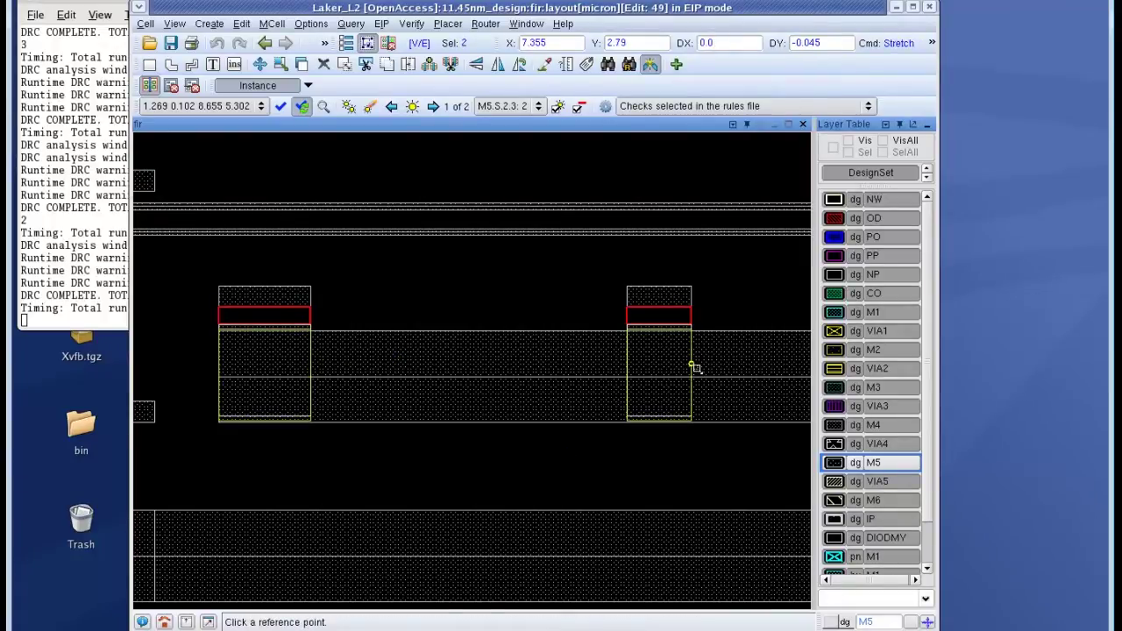
{"action": "double_click", "coordinate": [695, 368]}
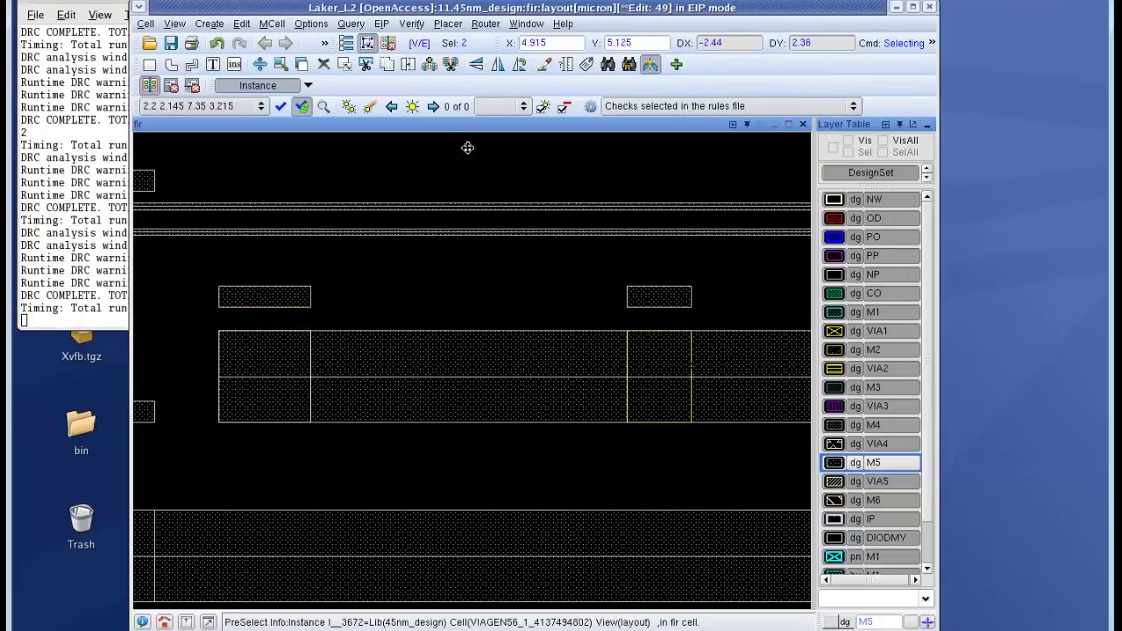
{"action": "key", "text": "ctrl+s"}
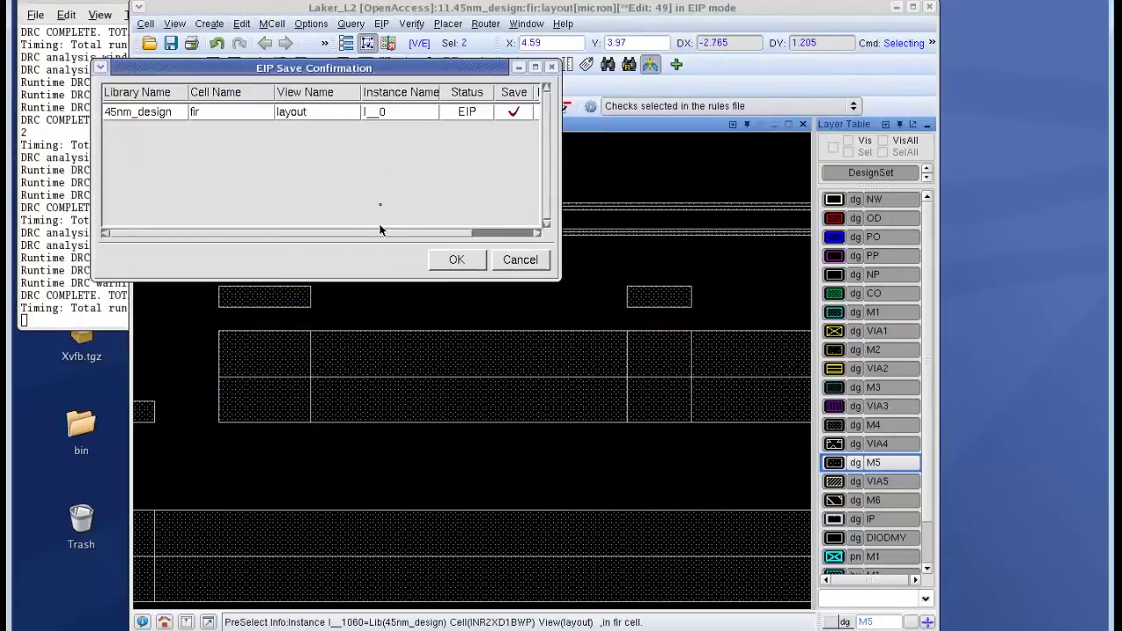
{"action": "left_click", "coordinate": [470, 261]}
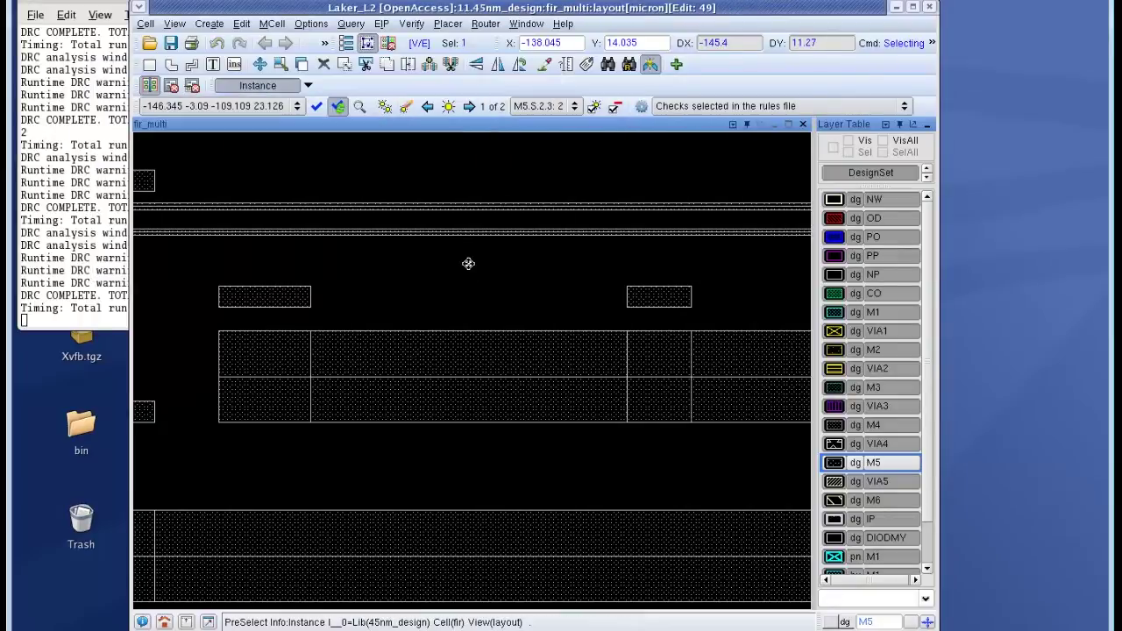
Rerun DRC to confirm 0 of 0 errors, then fit the entire fir_multi layout in view
{"action": "left_click", "coordinate": [318, 108]}
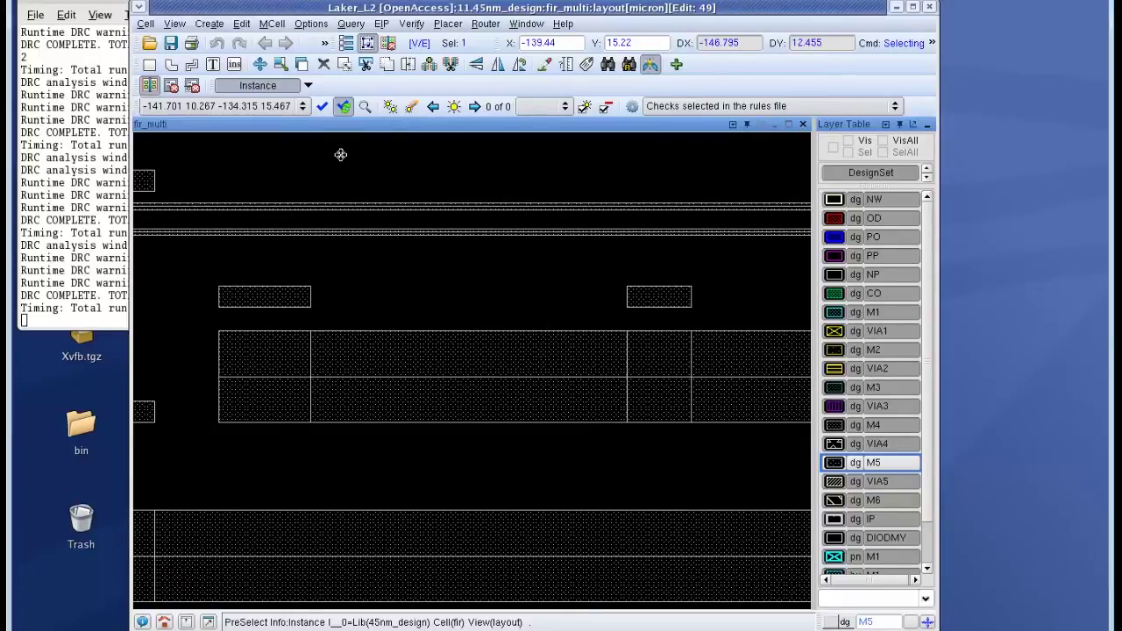
{"action": "key", "text": "f"}
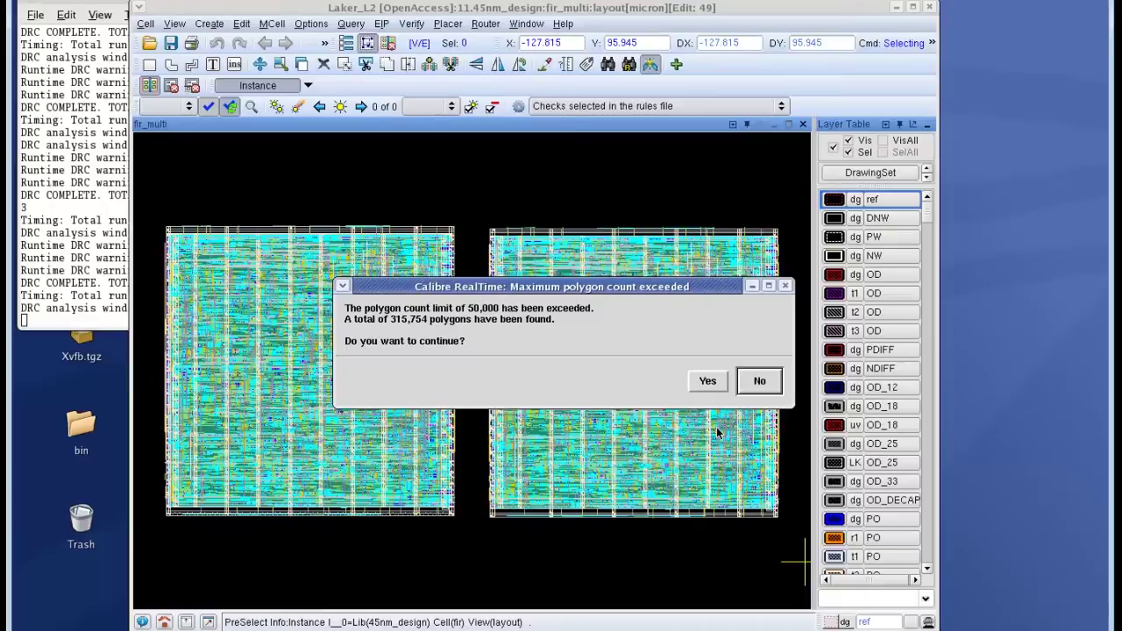
Decline the over-limit whole-design check, then review the 50,000 polygon count limit in RealTime options without changes
{"action": "left_click", "coordinate": [759, 382]}
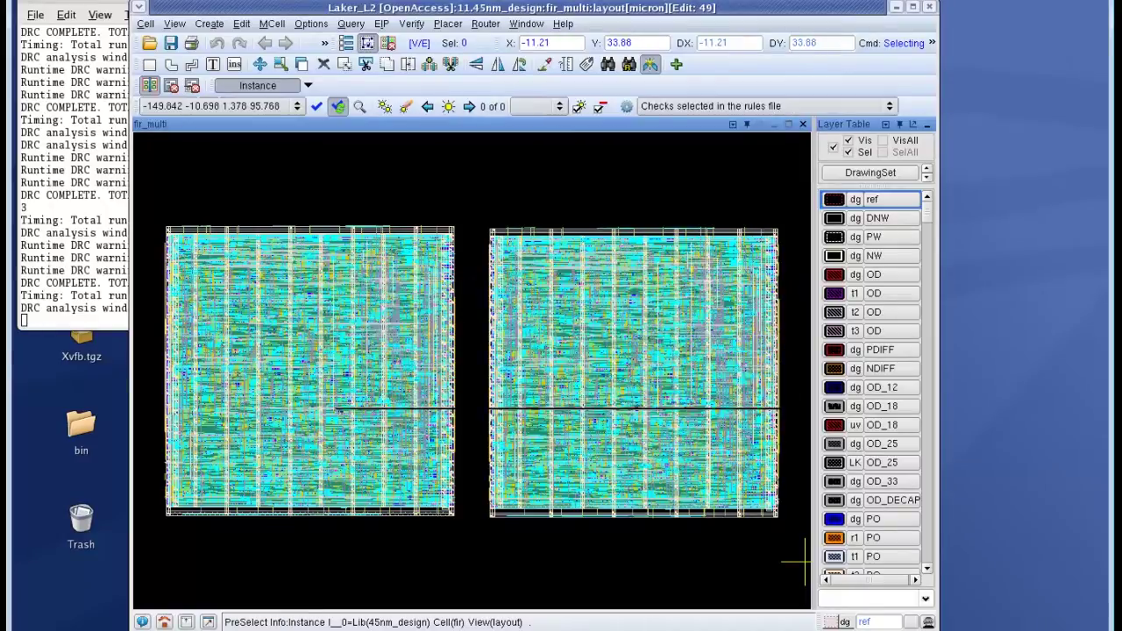
{"action": "left_click", "coordinate": [626, 106]}
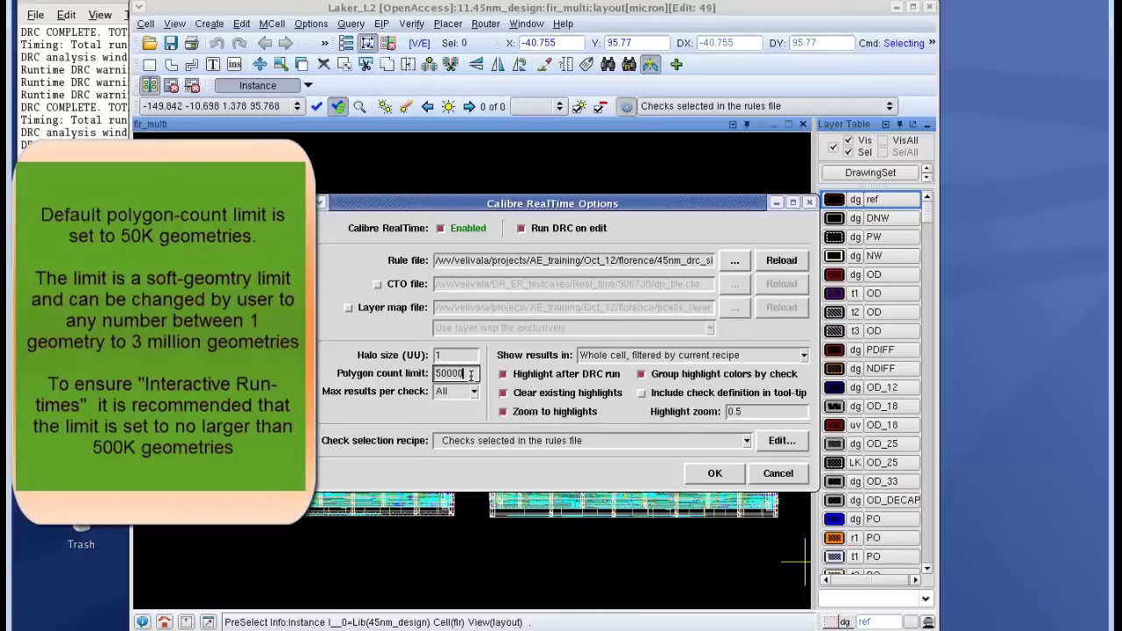
{"action": "left_click", "coordinate": [777, 475]}
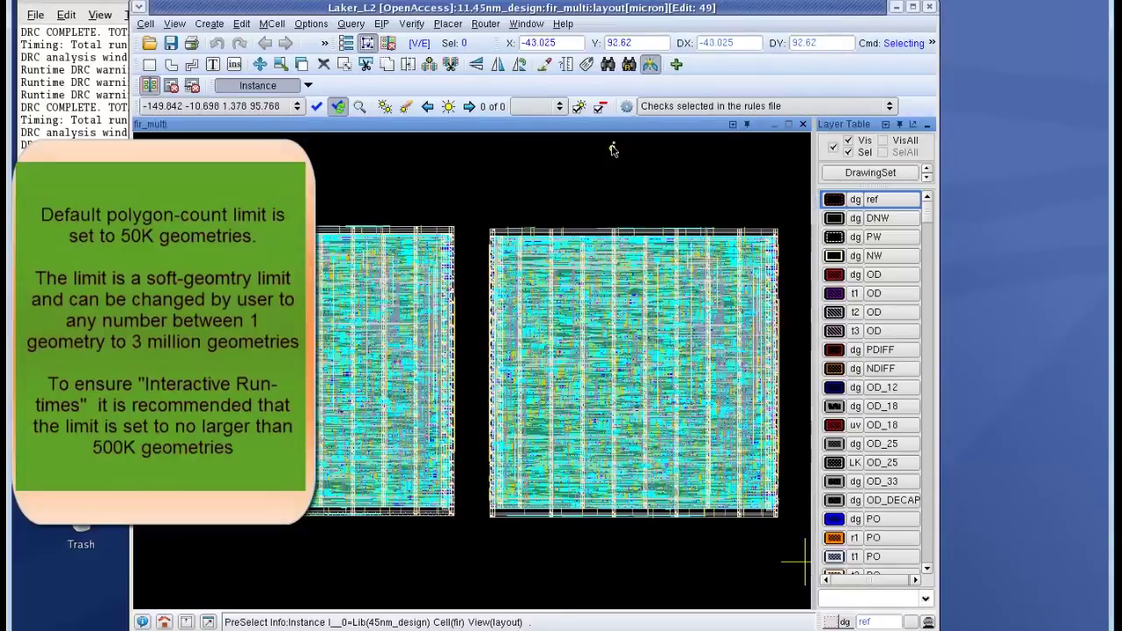